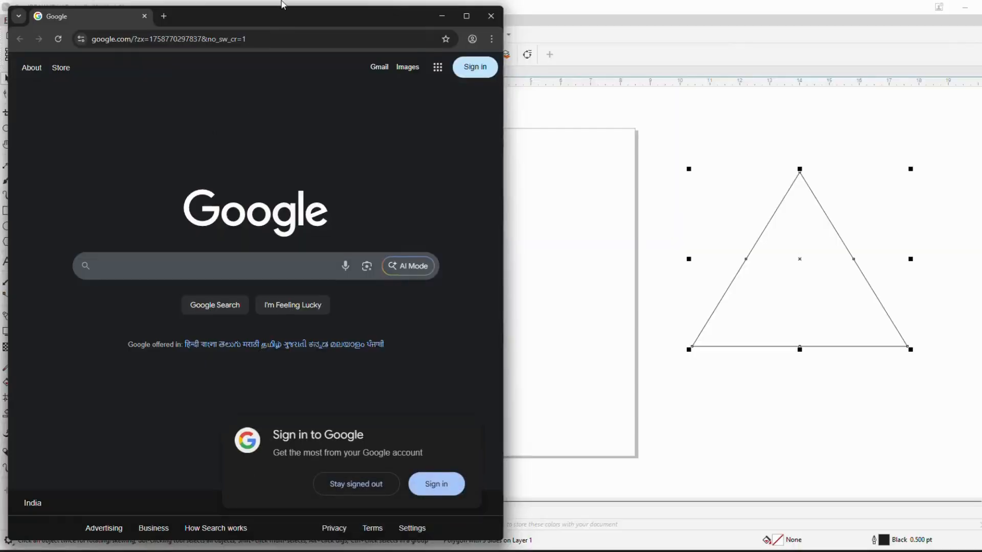
Step: Close the browser window and add a parallel dimension along the rectangle's top edge, with the dimension line placed above it
left_click(490, 15)
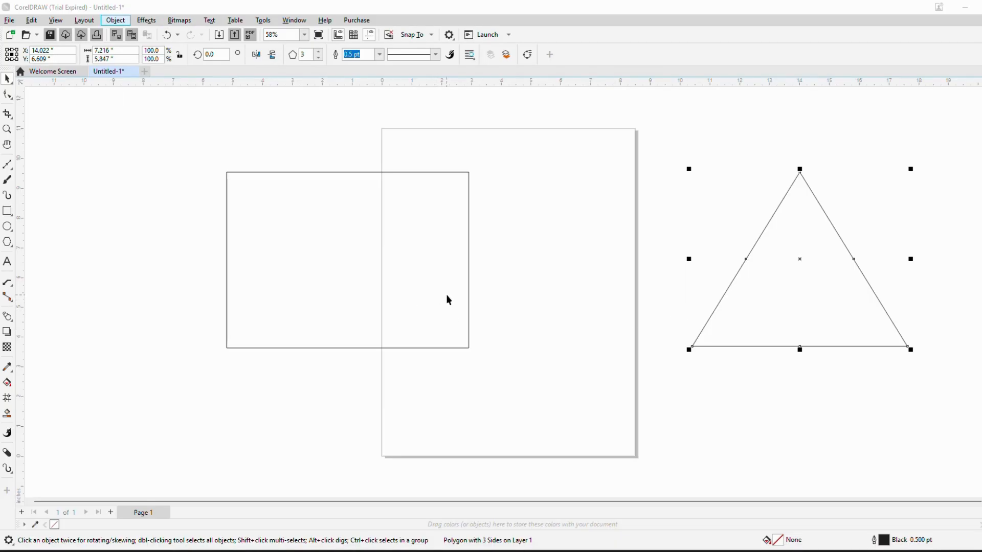
left_click(9, 284)
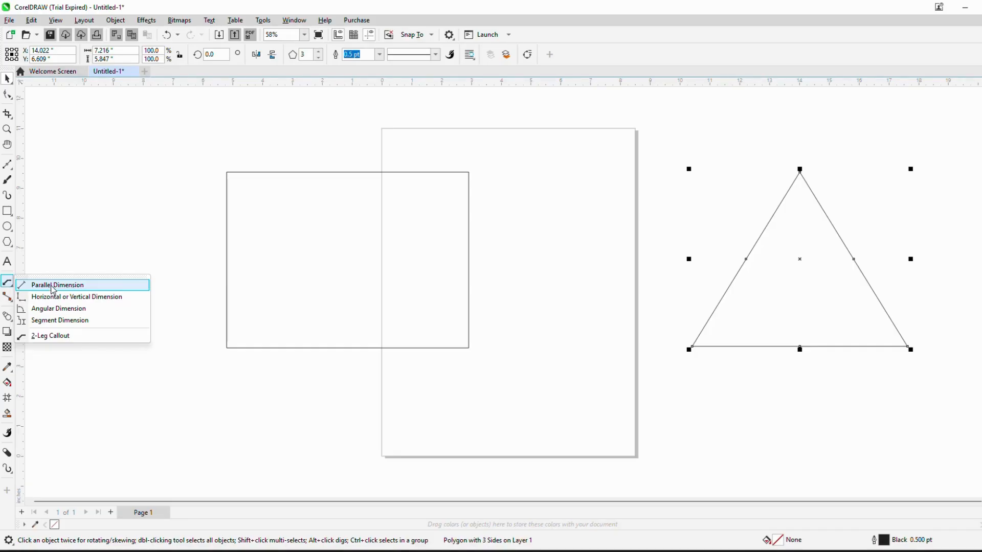
left_click(55, 286)
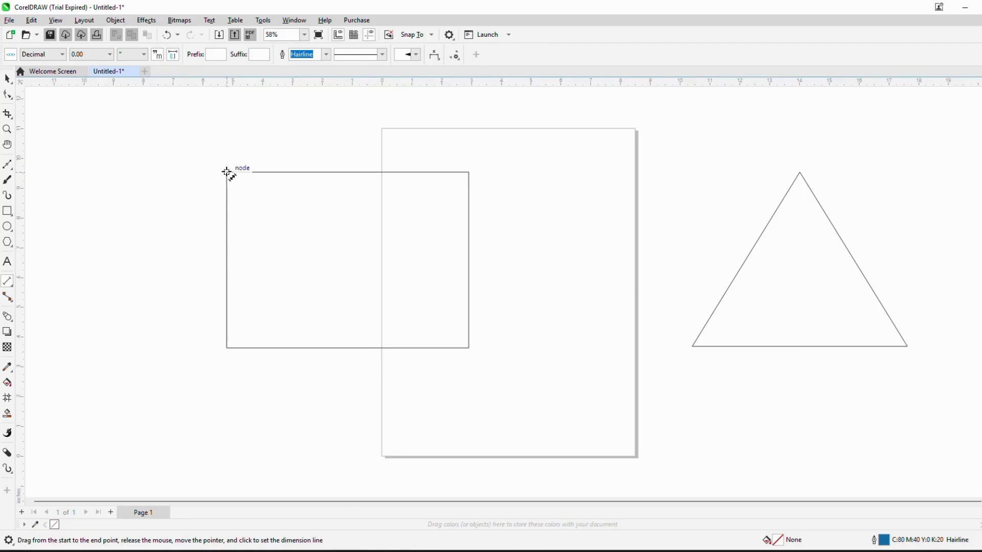
left_click_drag(227, 172, 469, 172)
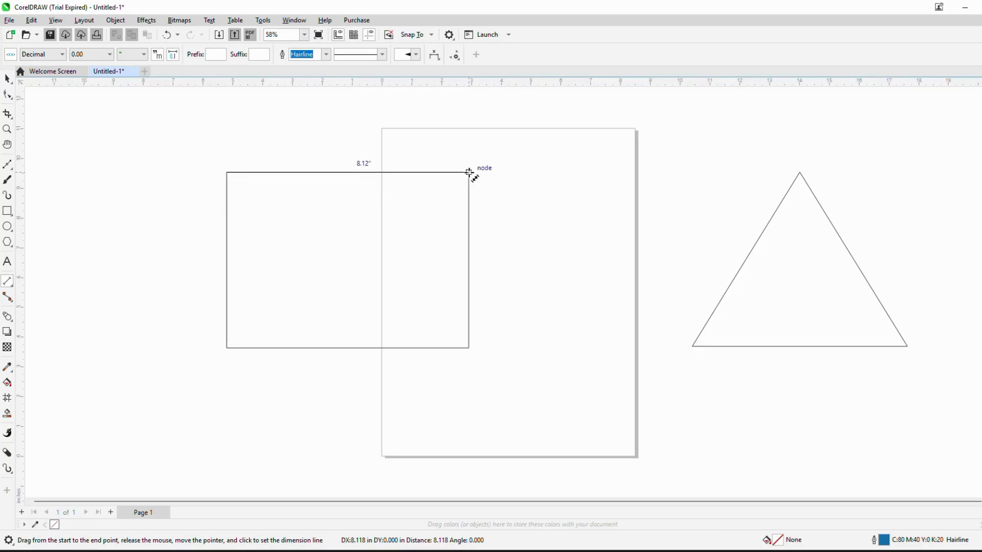
left_click_drag(469, 172, 469, 172)
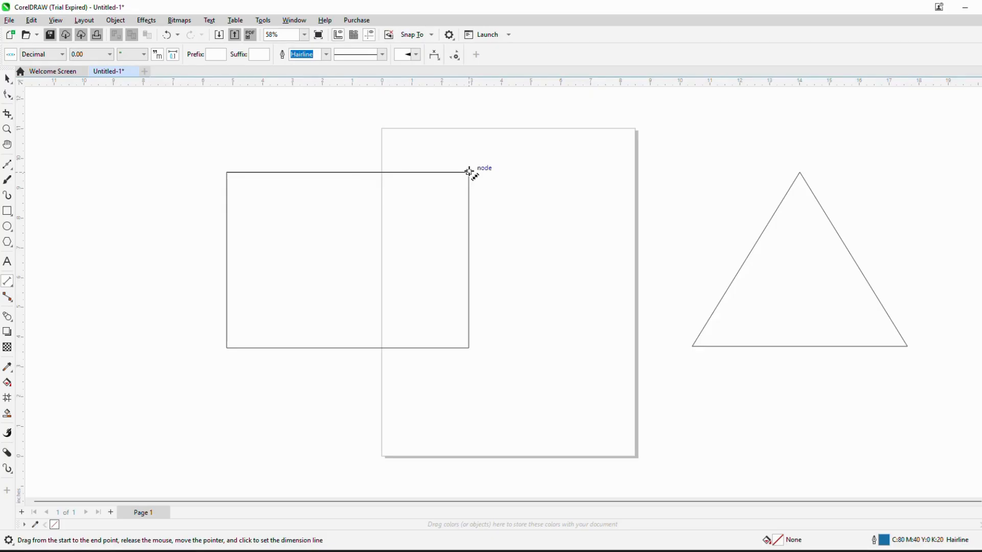
left_click(475, 139)
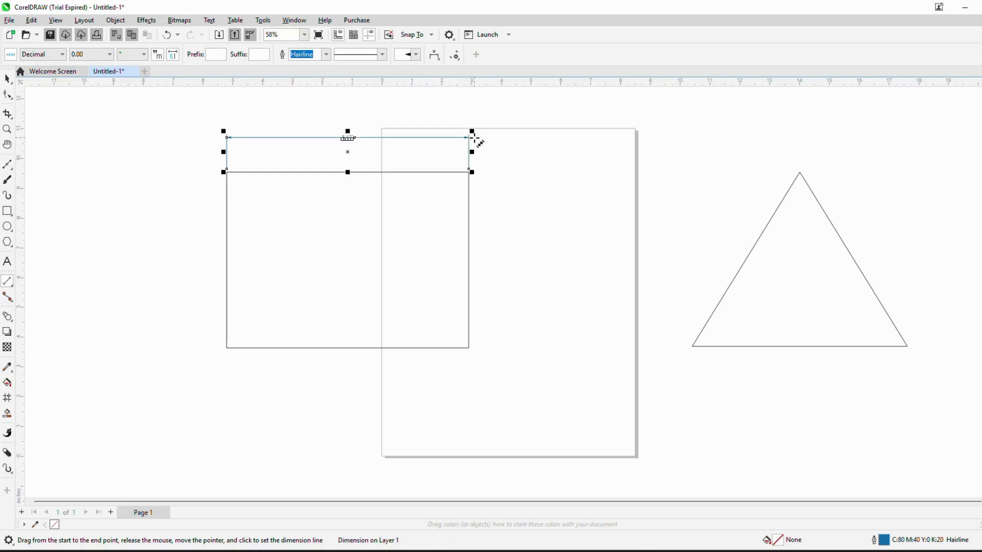
Step: Set the width dimension's text to 48 pt in the Arial Black font
left_click(8, 78)
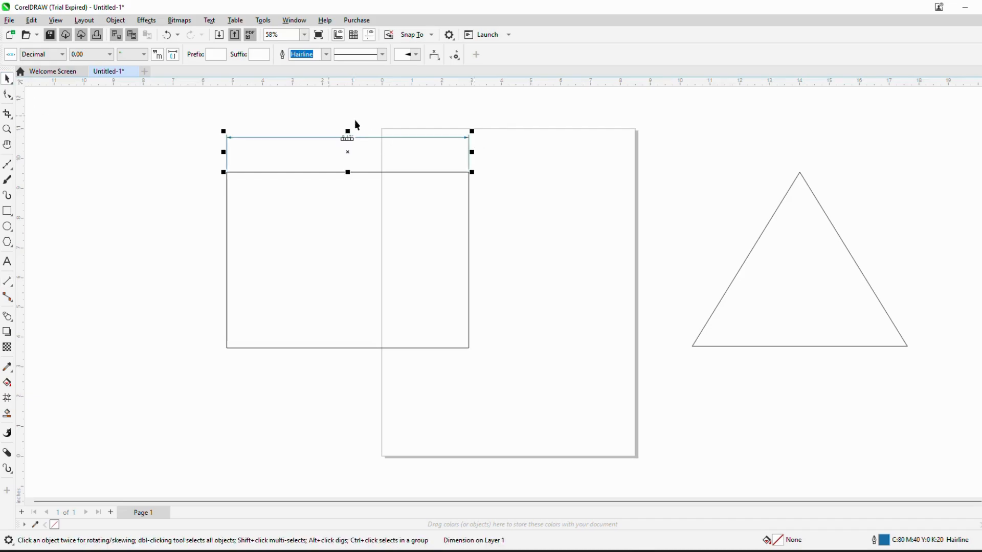
left_click_drag(327, 123, 374, 148)
left_click(421, 54)
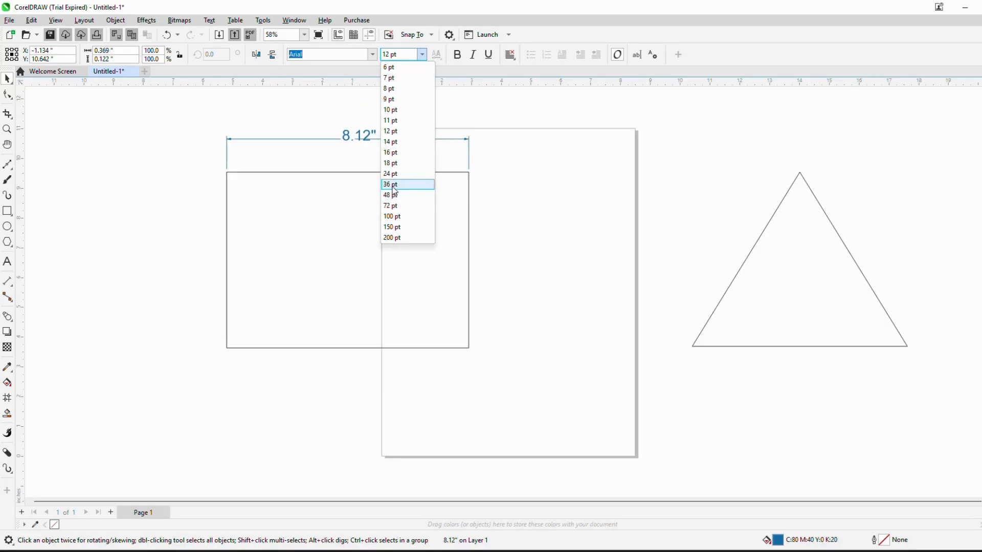
left_click(394, 195)
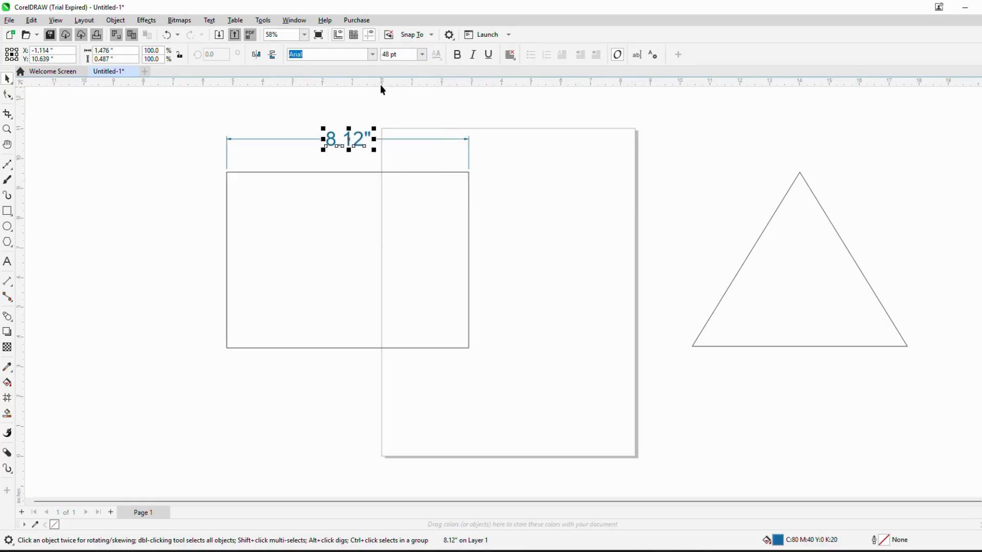
left_click(372, 54)
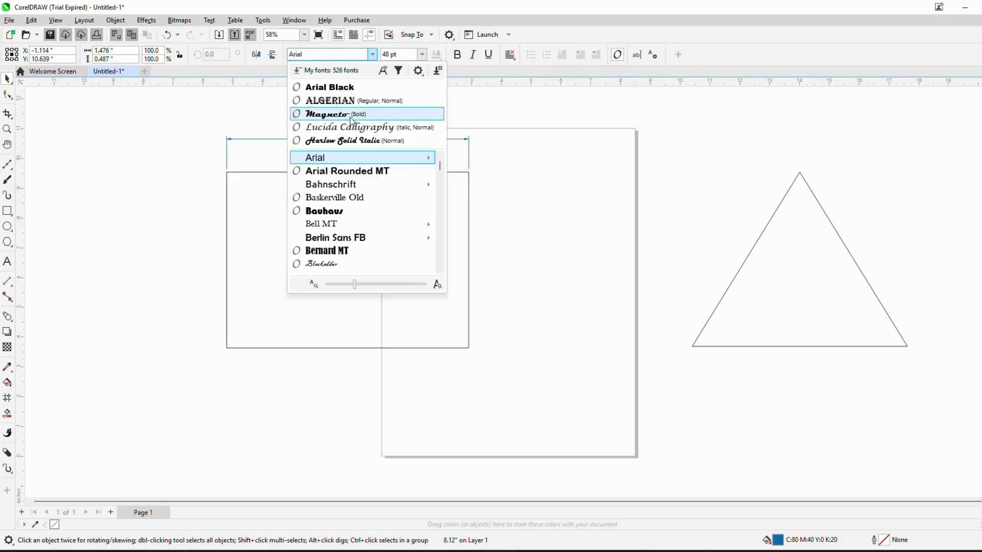
left_click(336, 89)
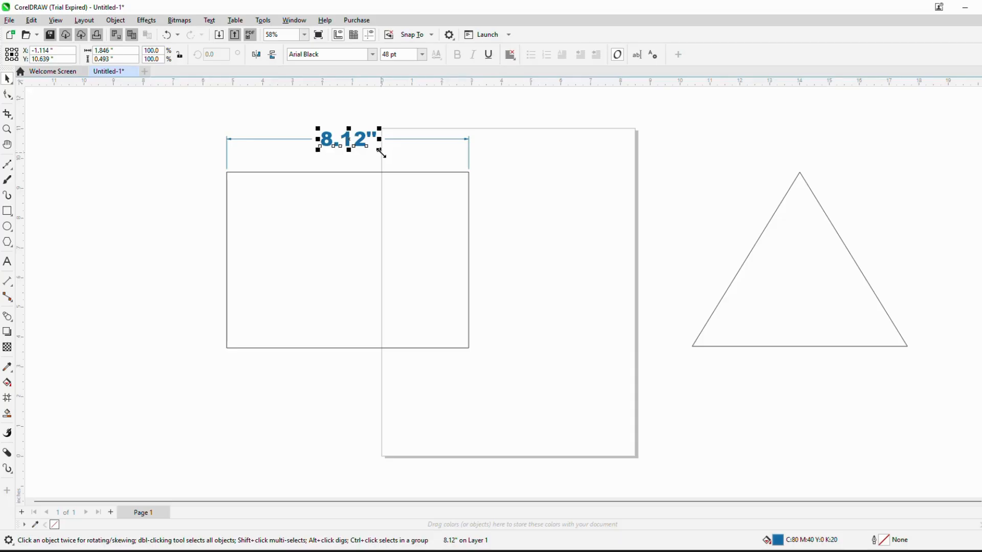
Step: Try the prefix "cell" on the rectangle's width dimension and clear it again
left_click(12, 287)
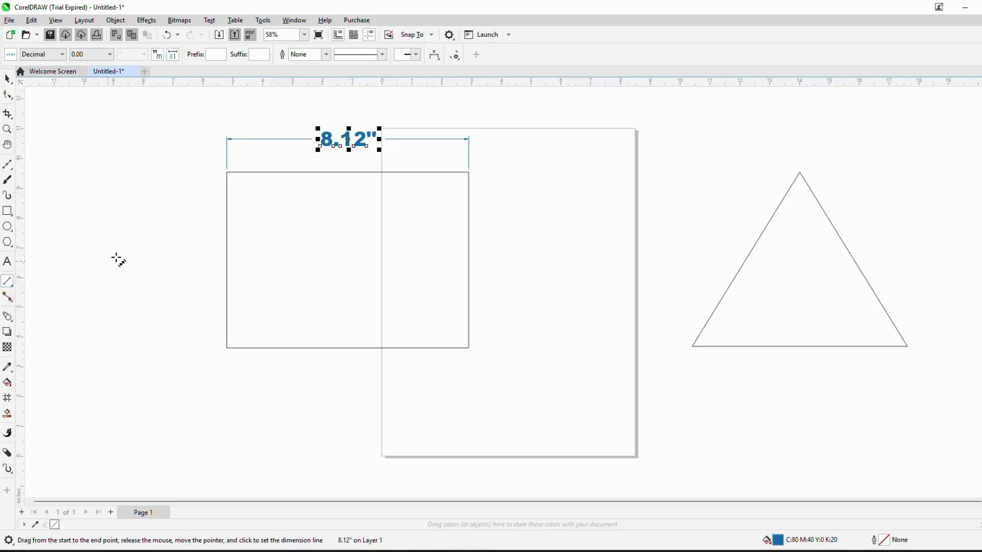
left_click(285, 137)
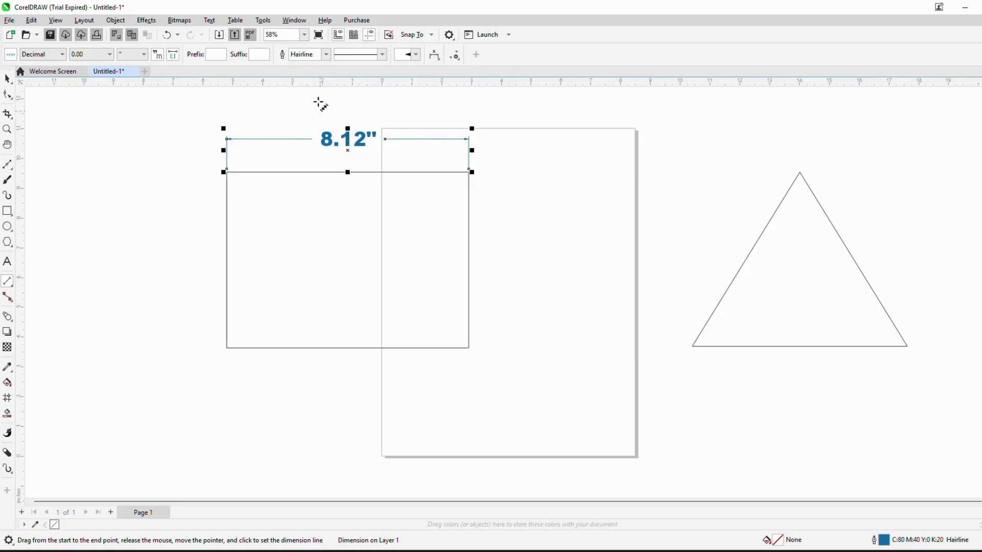
left_click(329, 139)
left_click(209, 54)
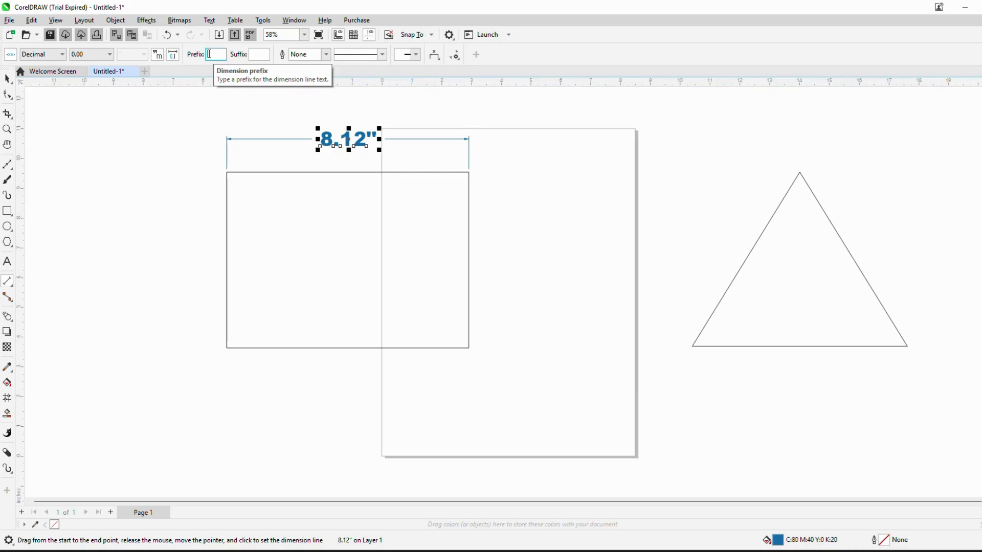
type("ce")
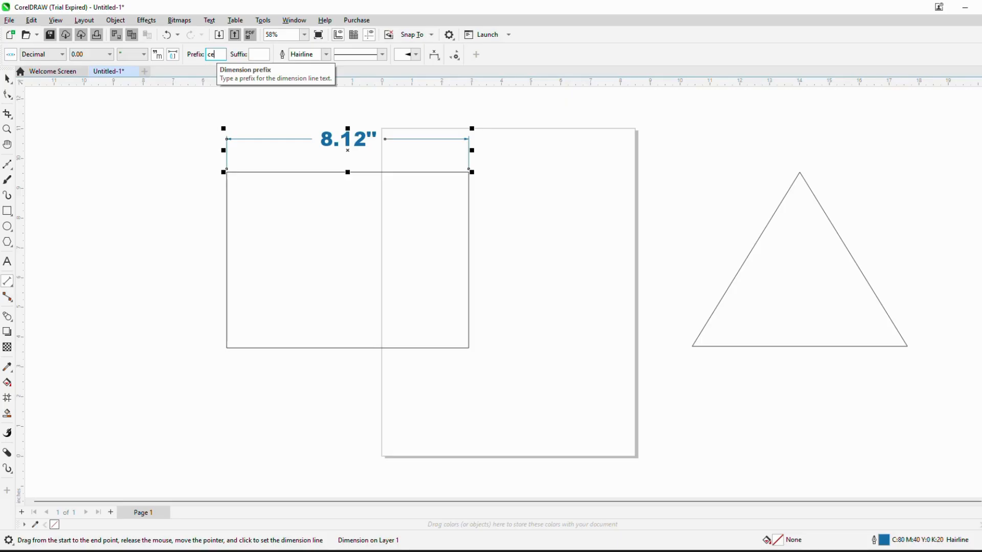
key("Return")
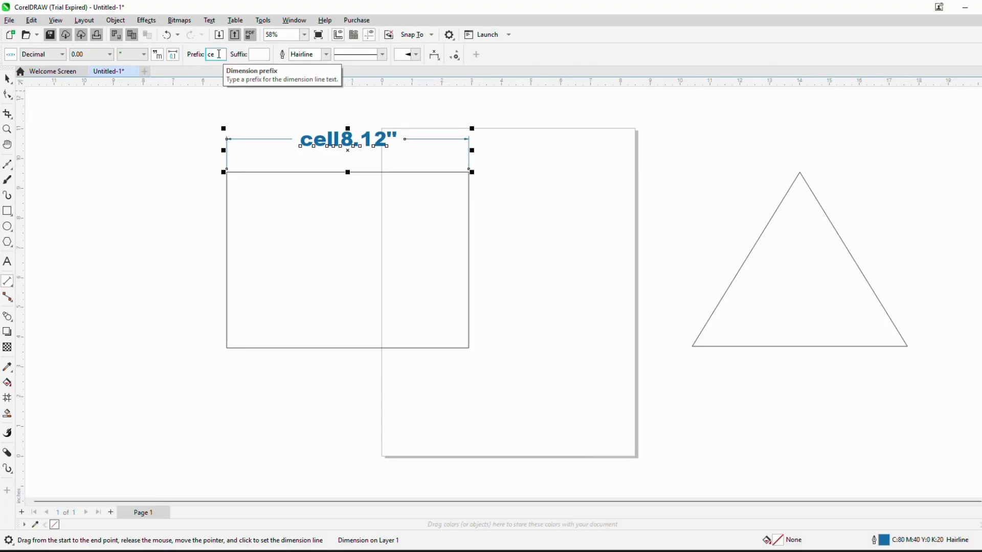
key("BackSpace")
key("BackSpace")
Step: Try the suffix "fjgkhkh" on the rectangle's width dimension and clear it again
left_click(257, 54)
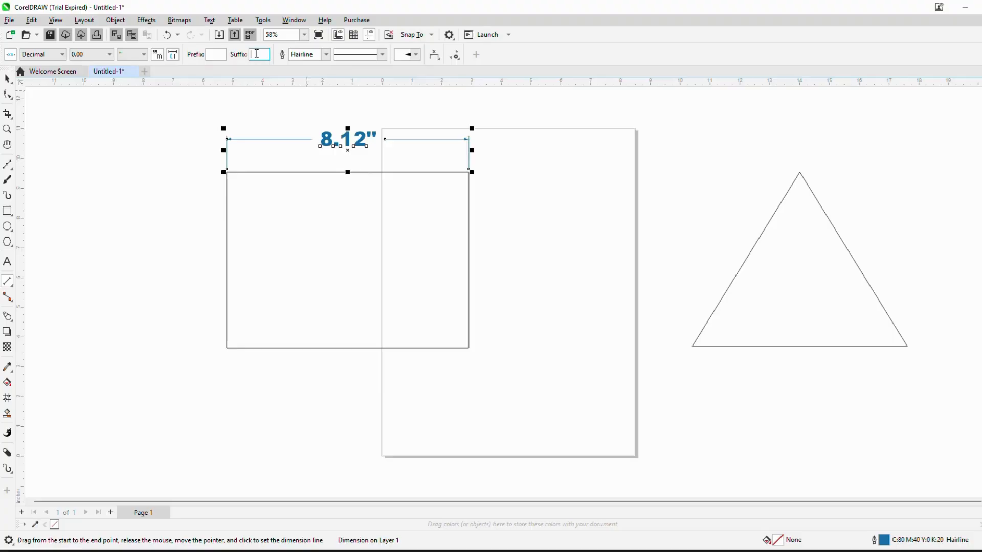
type("gkhkh")
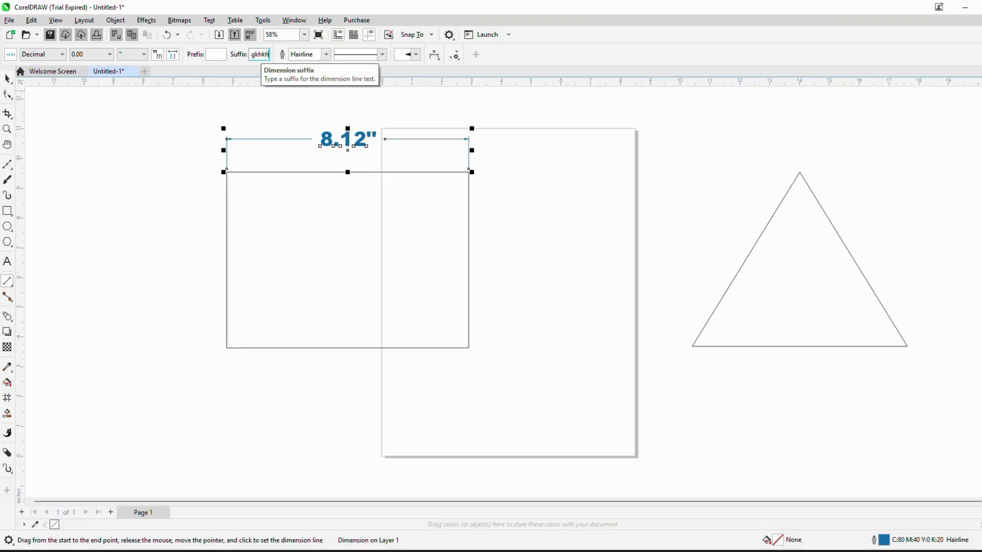
key("Return")
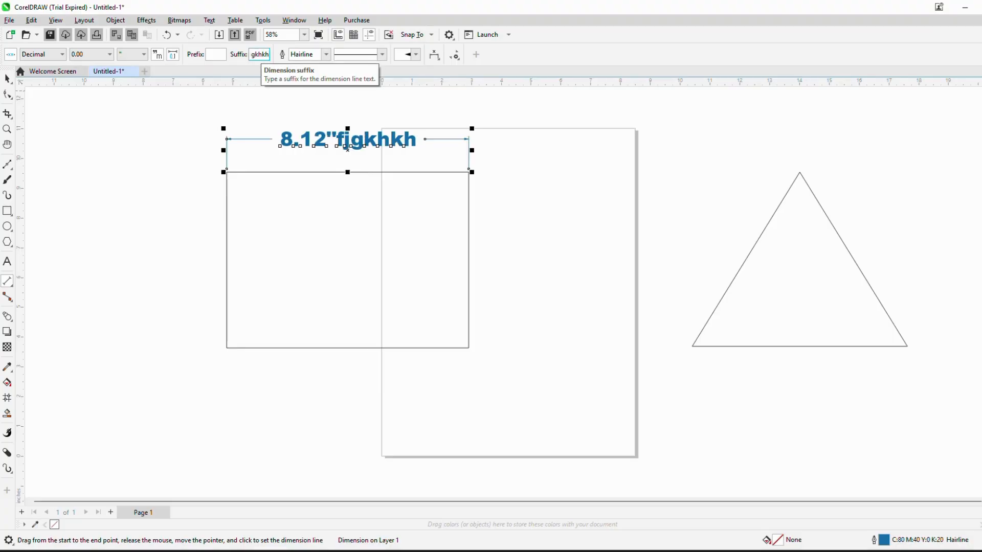
left_click(268, 55)
key("BackSpace")
key("BackSpace")
key("BackSpace")
key("BackSpace")
key("BackSpace")
key("BackSpace")
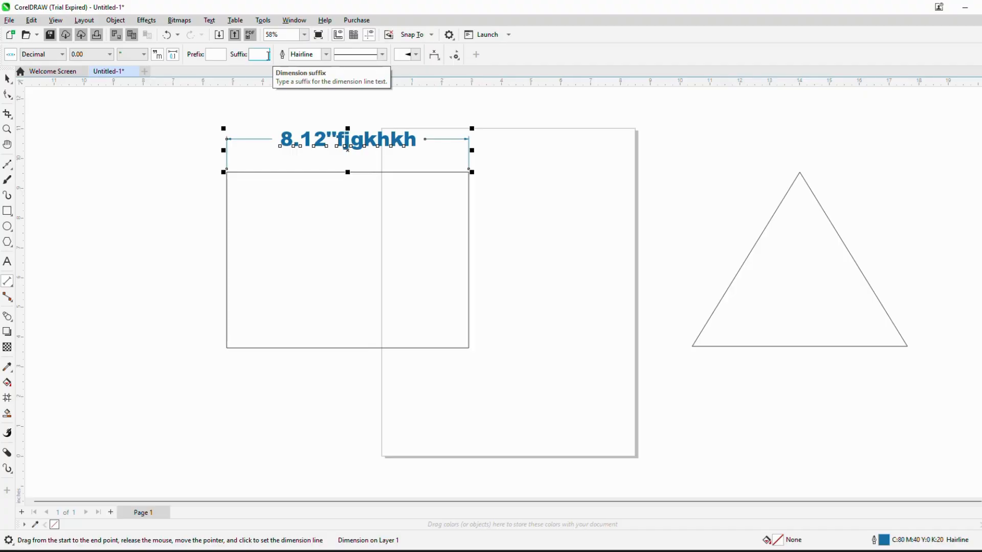
key("Return")
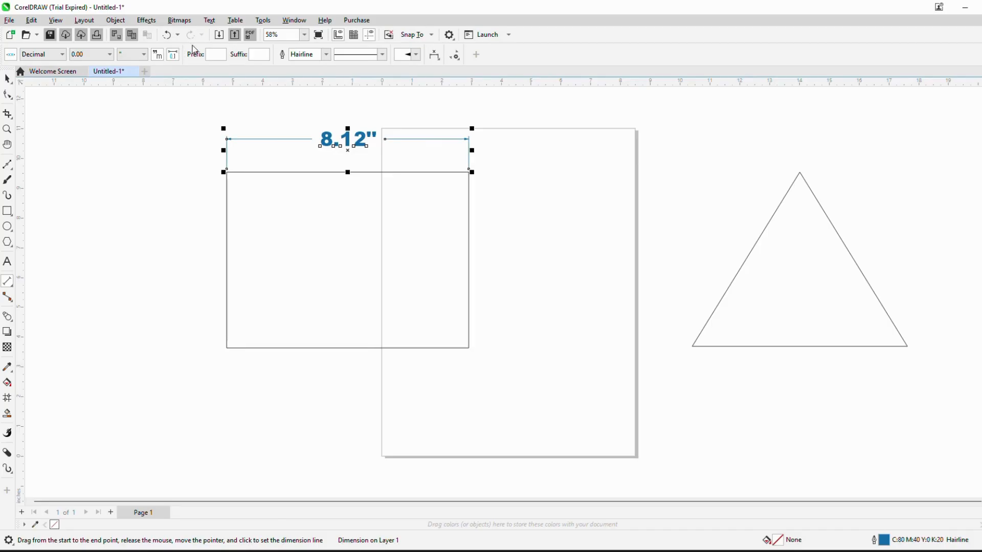
Step: Try mm and millimeters as the width dimension's units, and return them to the inch mark (")
left_click(143, 54)
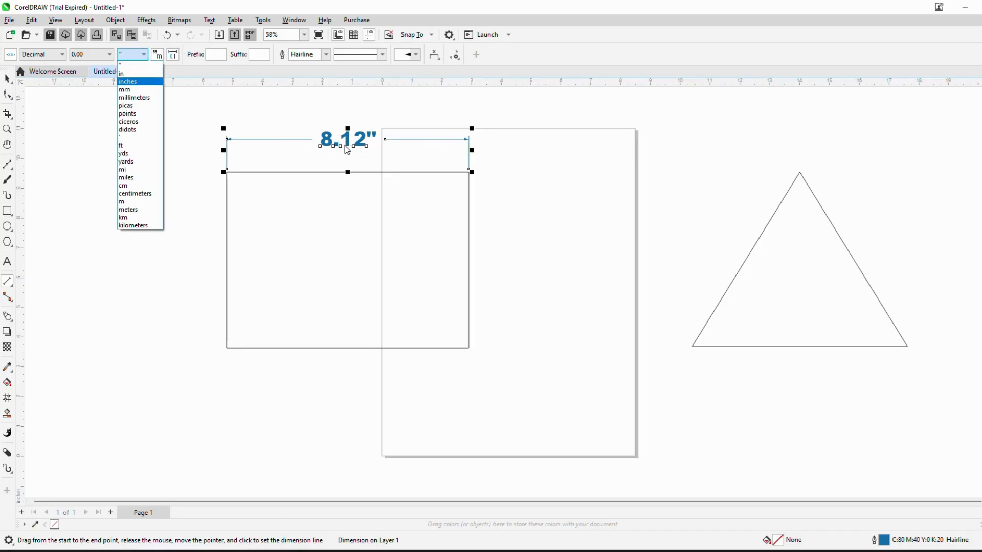
left_click(125, 90)
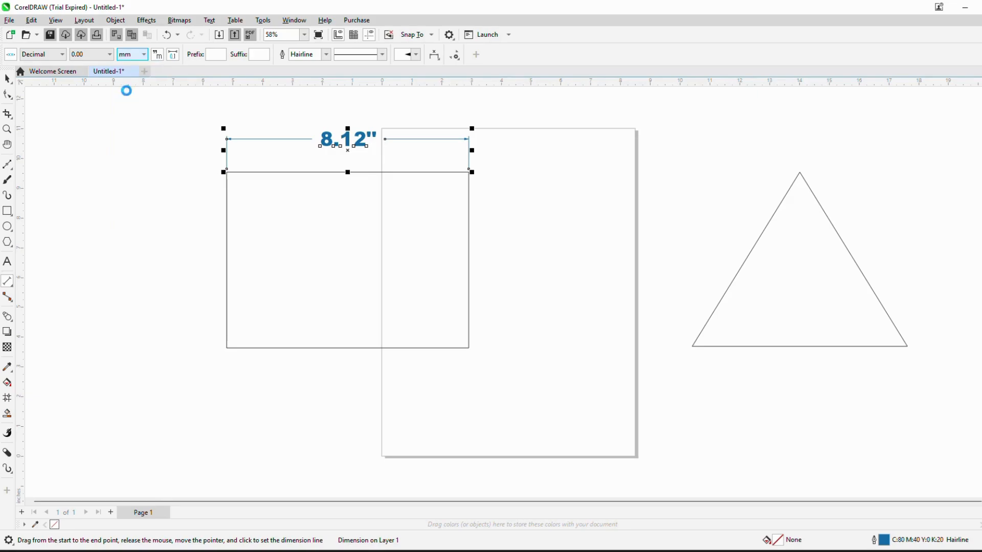
left_click(144, 54)
left_click(134, 97)
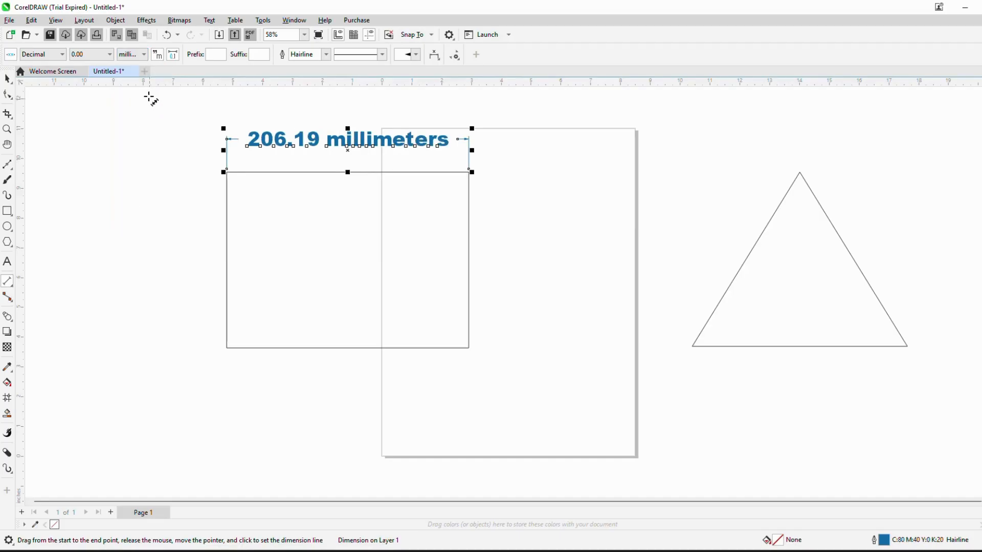
left_click(143, 54)
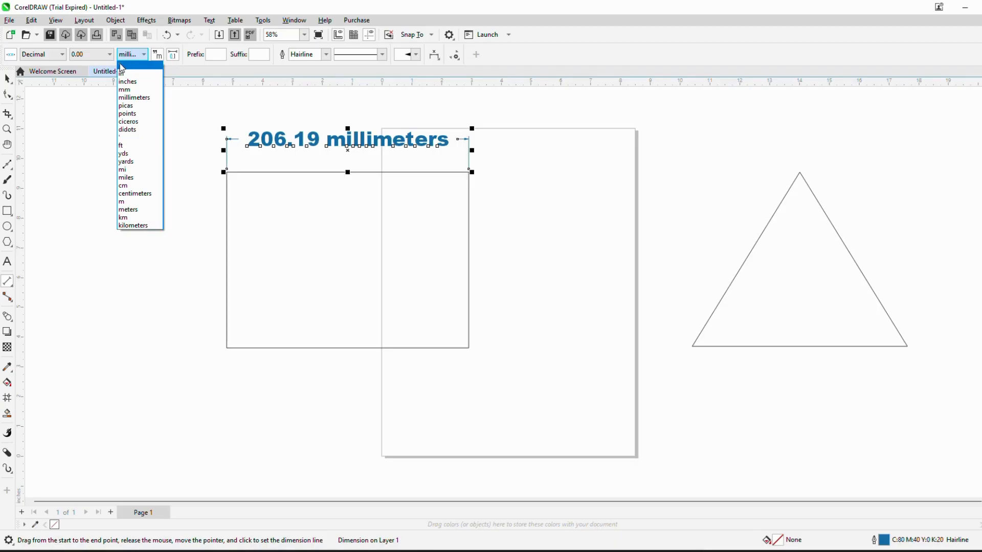
left_click(121, 65)
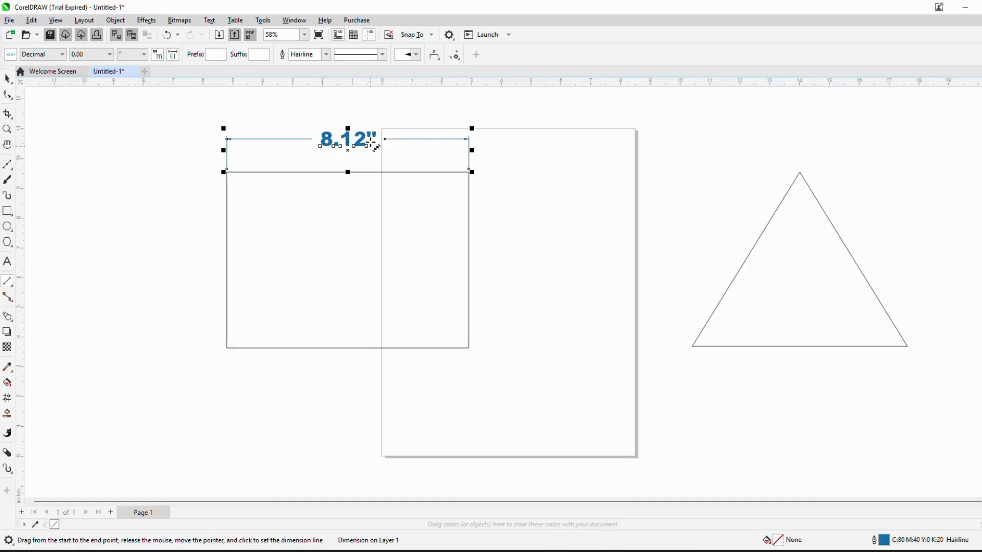
Step: Try dimension precisions of 0.0000, 0.000 and 0.00000 on the width dimension, and return it to 0.00
left_click(110, 55)
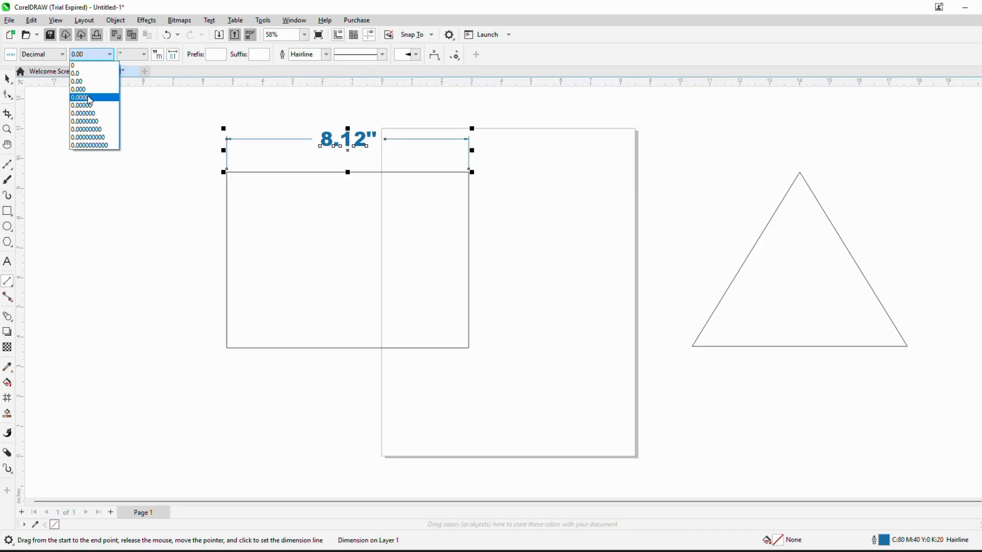
left_click(90, 97)
left_click(91, 54)
left_click(87, 90)
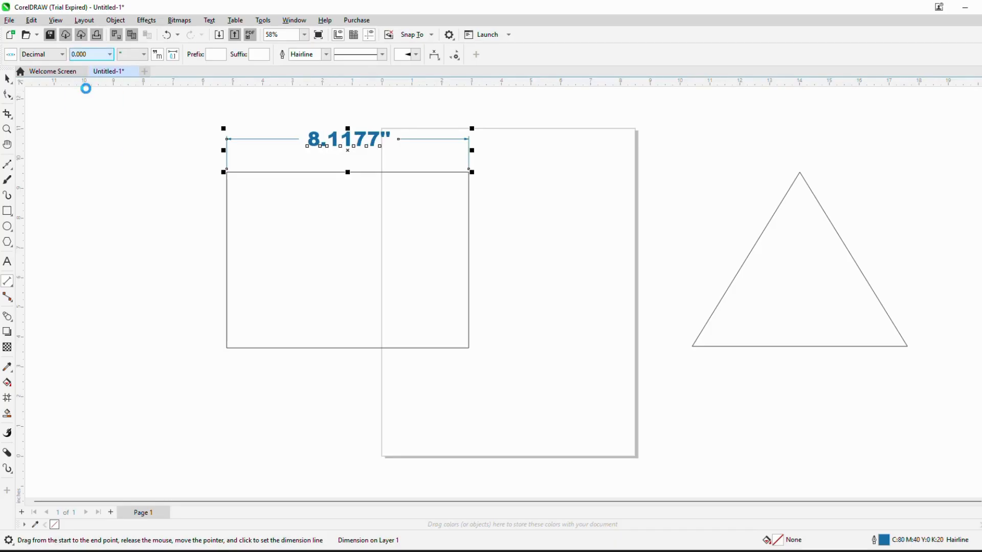
left_click(91, 55)
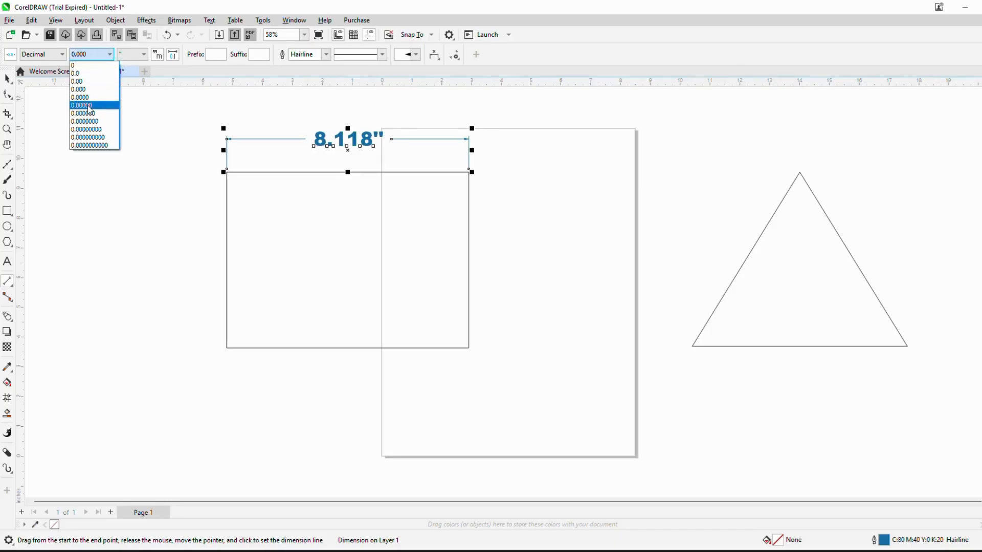
left_click(88, 106)
left_click(91, 55)
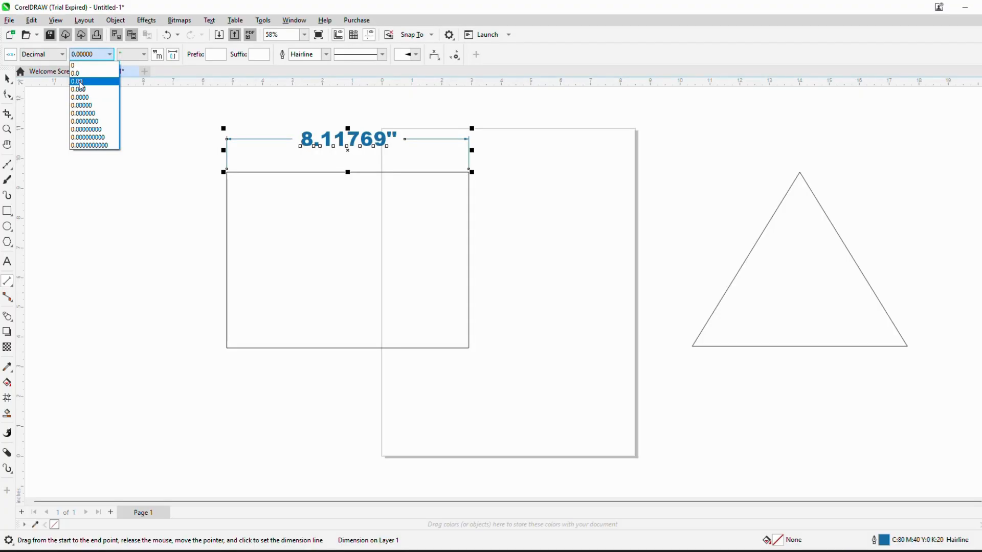
left_click(81, 81)
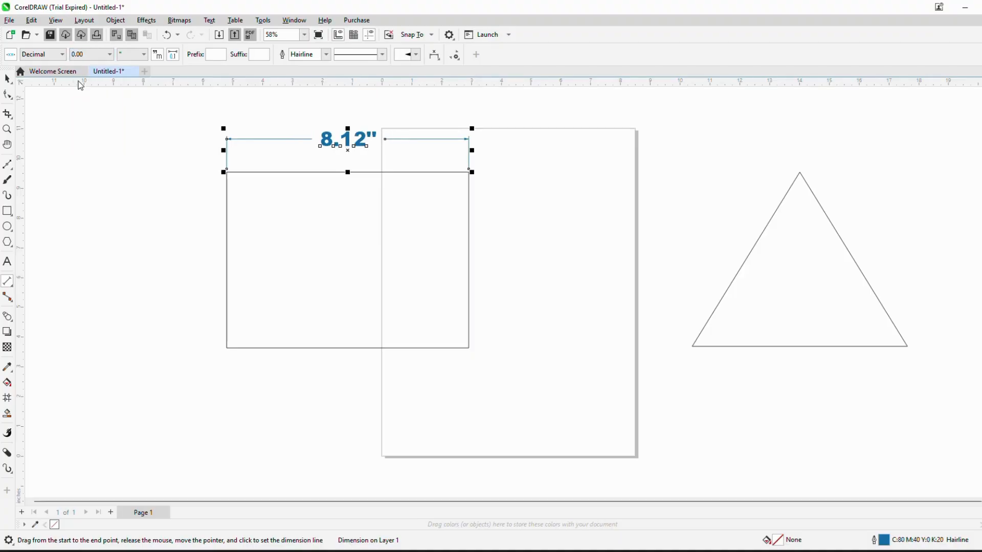
Step: Try the Fractional style on the width dimension and return it to Decimal
left_click(63, 55)
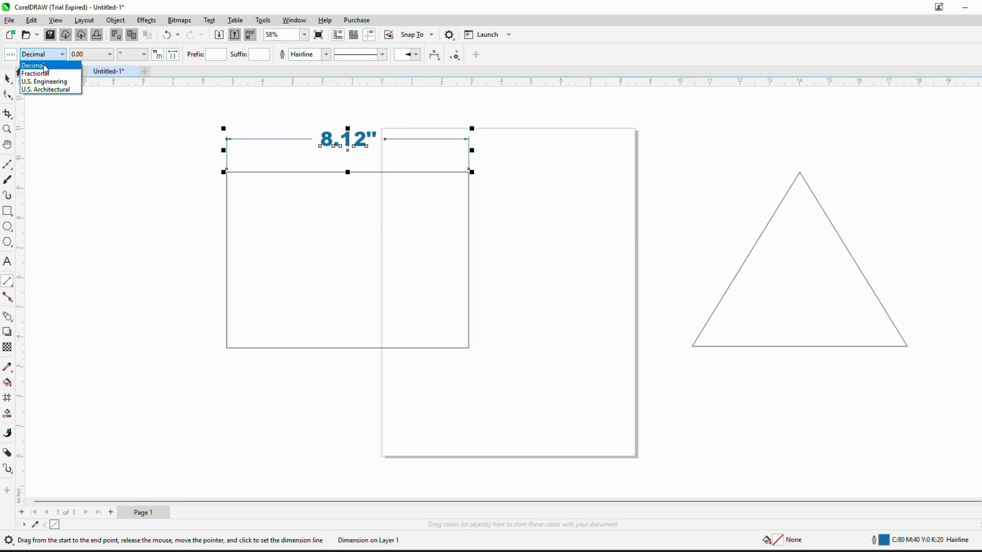
left_click(45, 65)
left_click(62, 54)
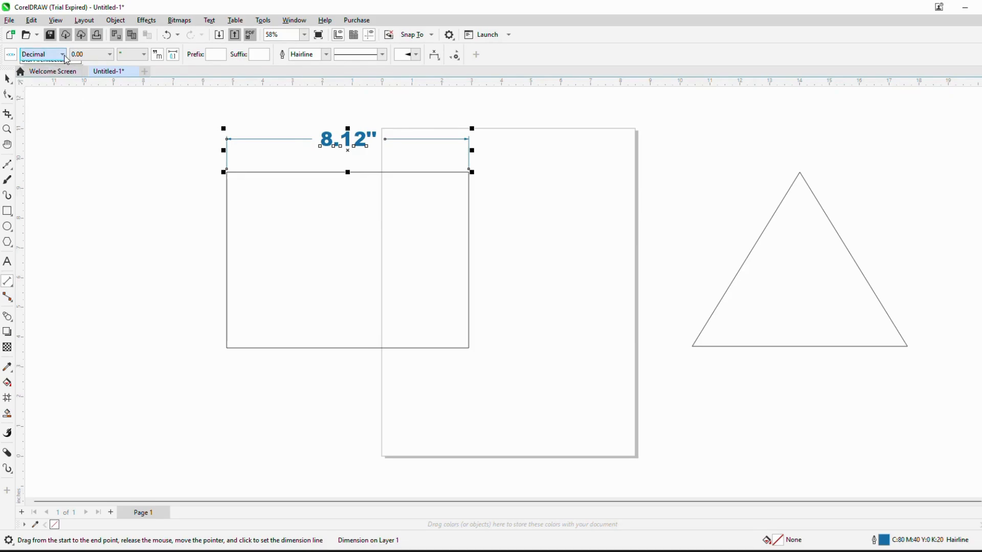
left_click(51, 73)
left_click(57, 55)
left_click(41, 65)
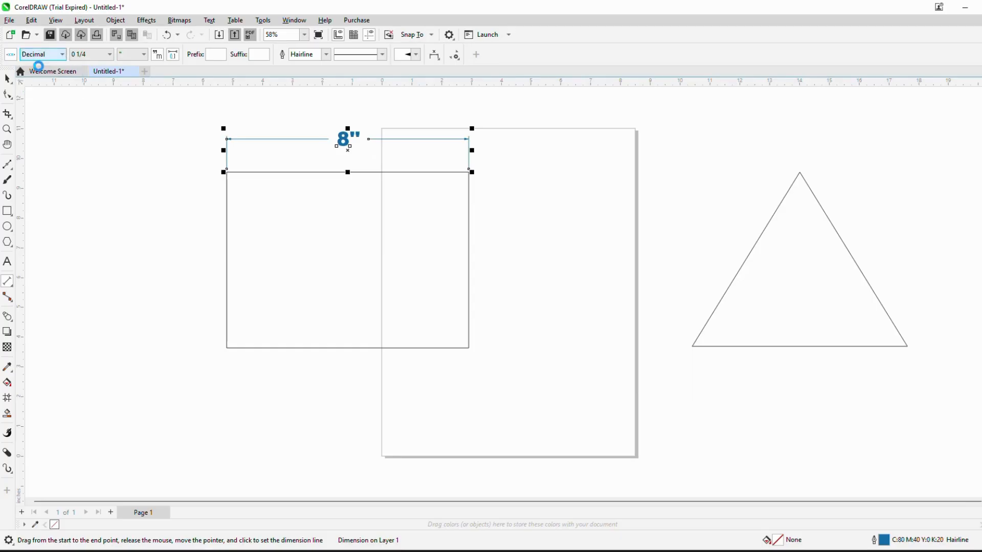
Step: Try a 10.0 pt line width on the rectangle's width dimension and return it to Hairline
left_click(326, 55)
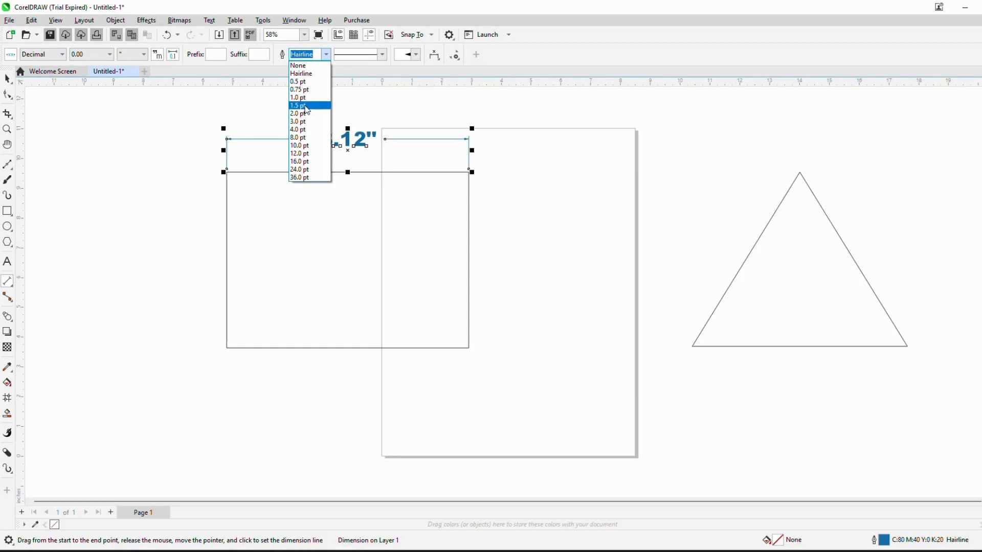
left_click(306, 145)
left_click(325, 54)
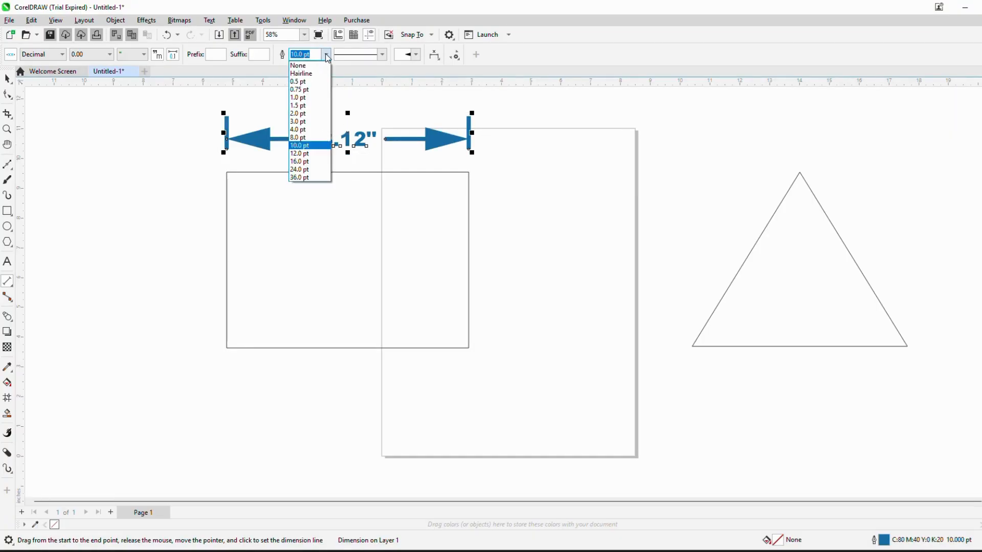
left_click(305, 63)
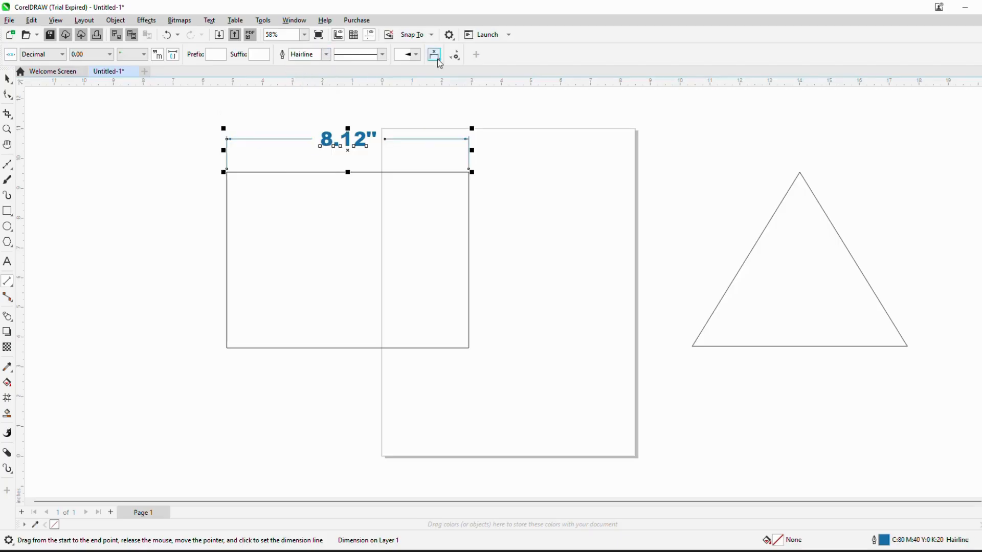
Step: Give the rectangle's width dimension a dotted line style and the Arrowhead 88 arrowhead
left_click(382, 54)
left_click(399, 171)
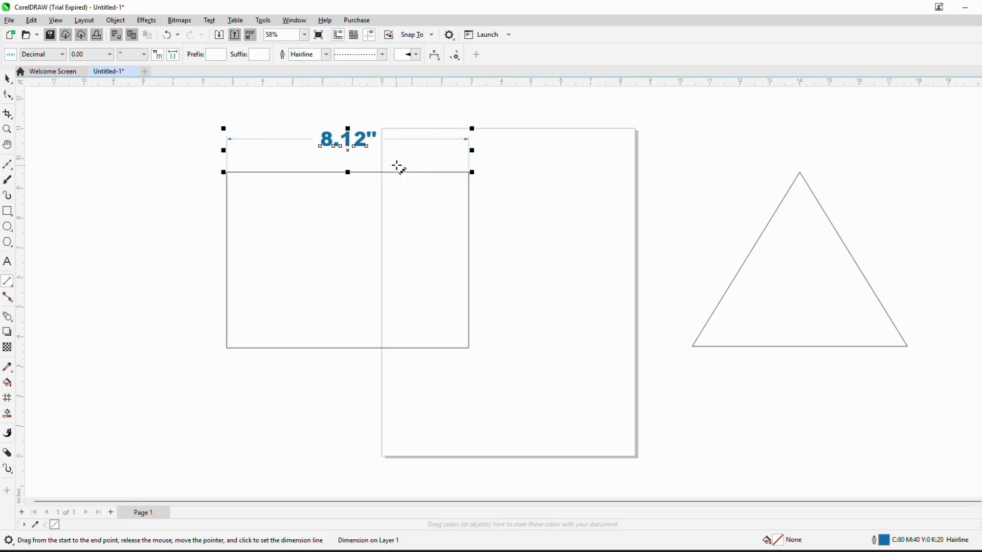
left_click(415, 55)
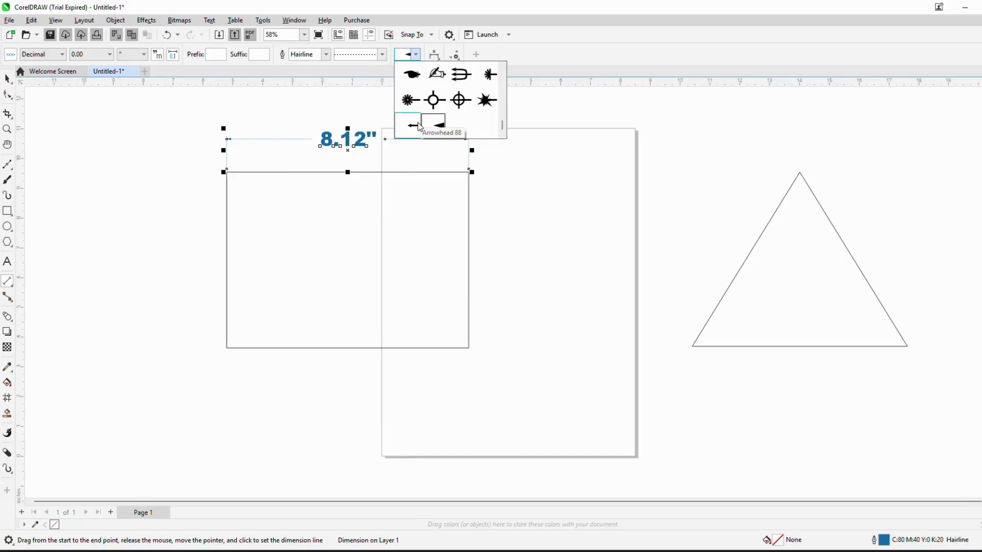
left_click(413, 126)
Step: Try placing the width dimension's text above and below the dimension line, and return it to Text Through Dimension Line
left_click(435, 59)
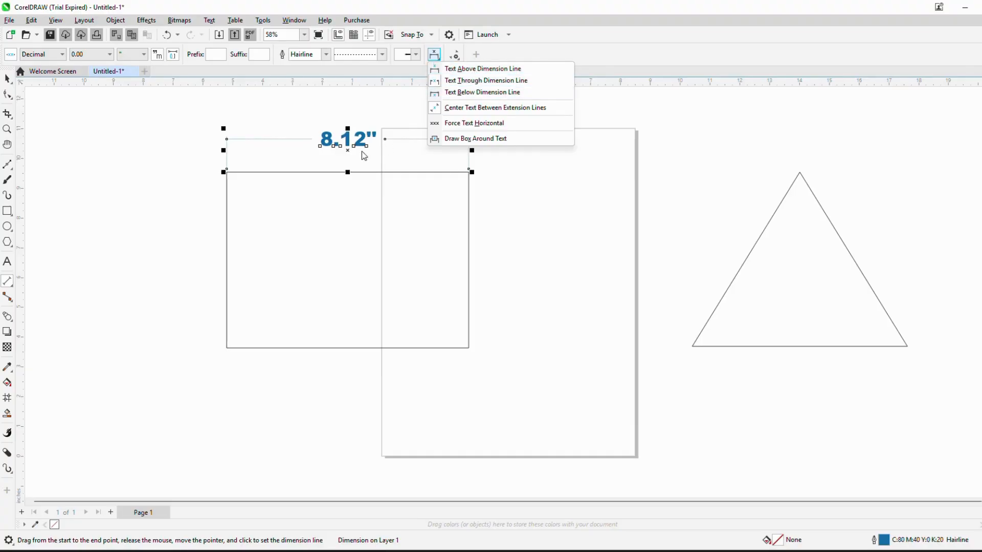
left_click(484, 82)
left_click(434, 55)
left_click(468, 68)
left_click(434, 54)
left_click(465, 92)
left_click(438, 57)
left_click(440, 58)
left_click(440, 54)
left_click(440, 54)
left_click(440, 58)
left_click(440, 58)
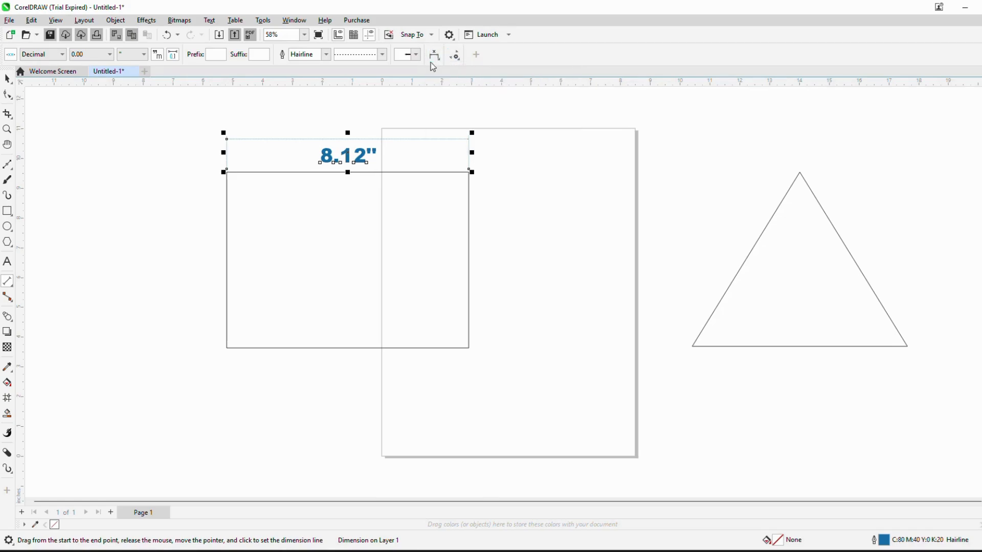
left_click(440, 58)
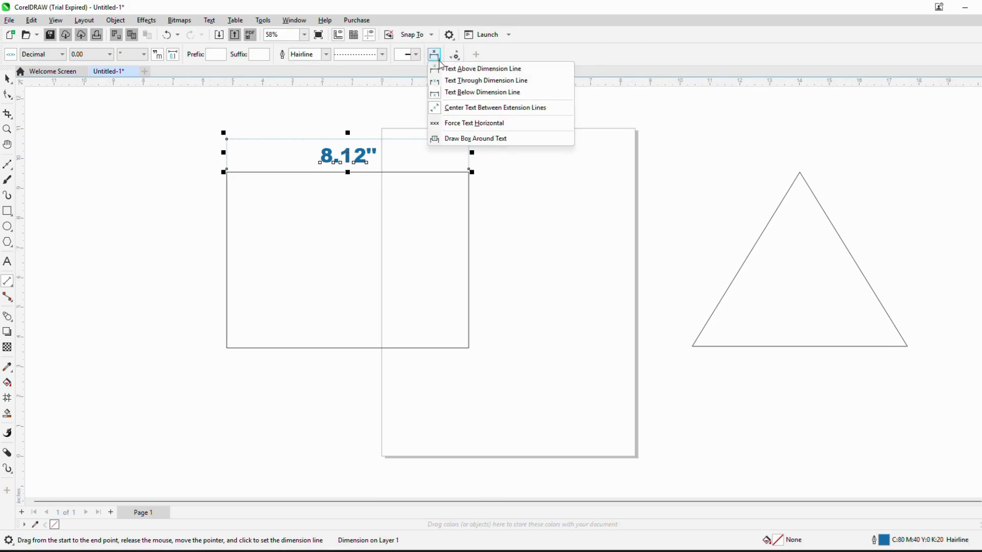
left_click(466, 81)
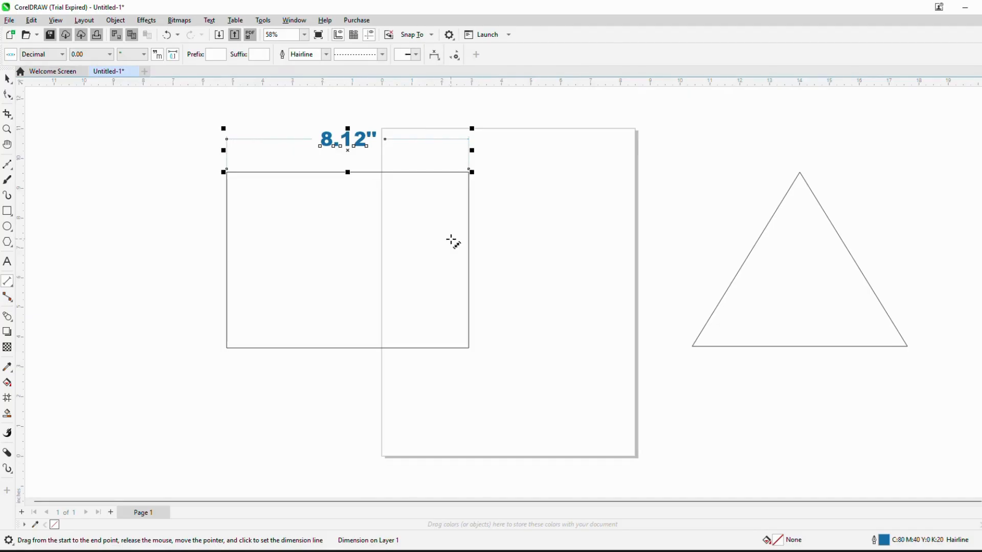
Step: Scale the rectangle from its lower-right corner to about 8.92, 4.75 and finally 8.78 inches wide
left_click(8, 79)
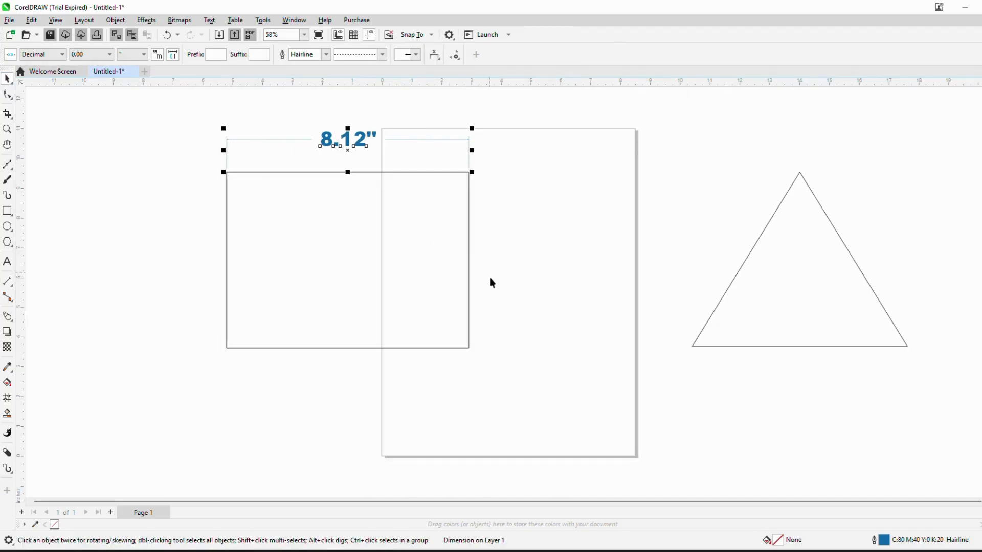
left_click(467, 327)
left_click_drag(471, 351, 497, 372)
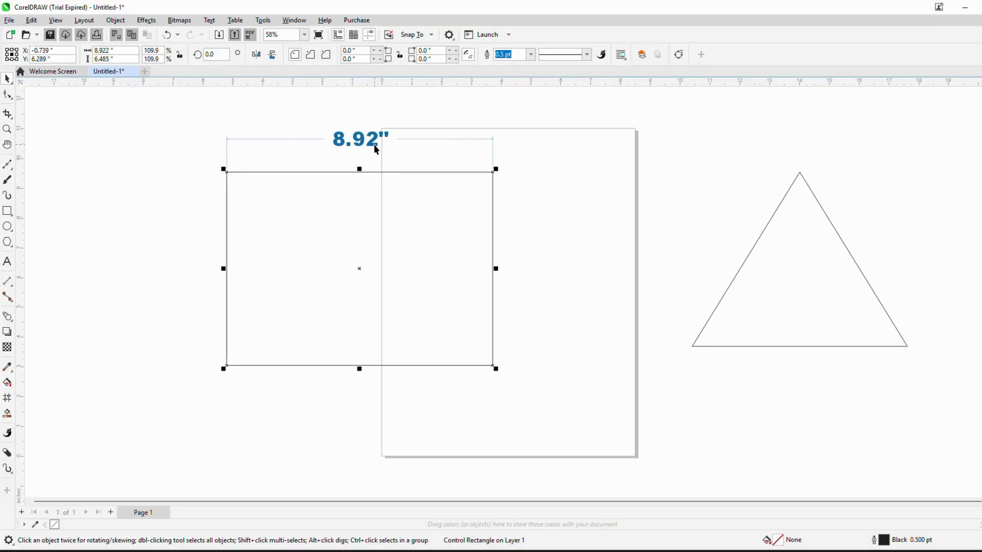
left_click_drag(496, 368, 390, 283)
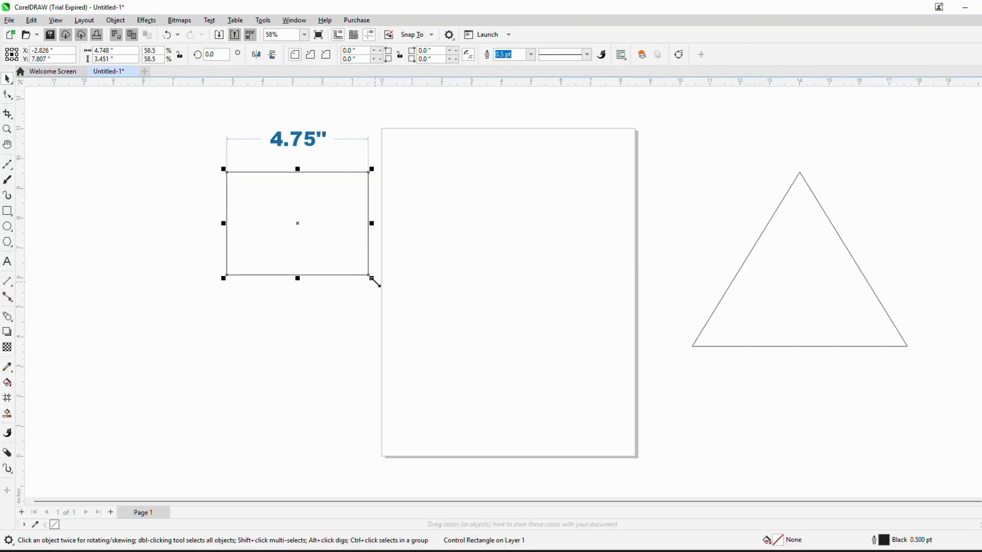
left_click_drag(370, 276, 520, 367)
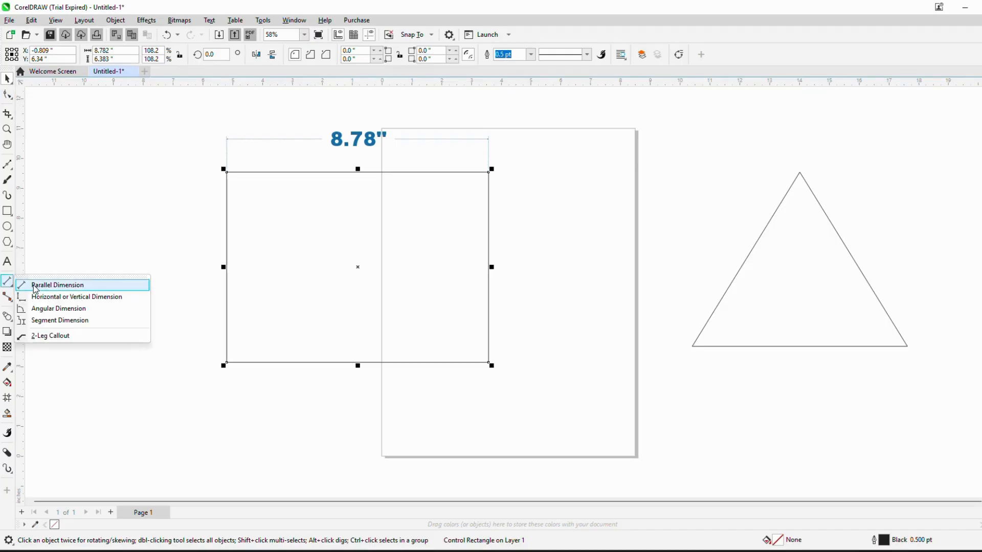
Step: Activate the Parallel Dimension tool and remove the Dynamic Dimensioning control from its property bar
left_click(35, 285)
left_click(476, 54)
left_click(535, 124)
left_click(493, 169)
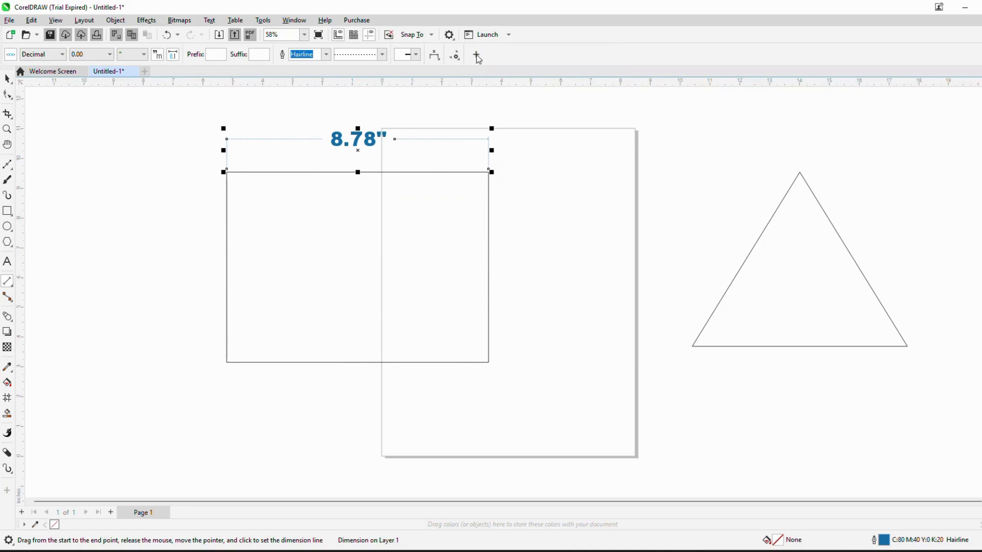
left_click(476, 55)
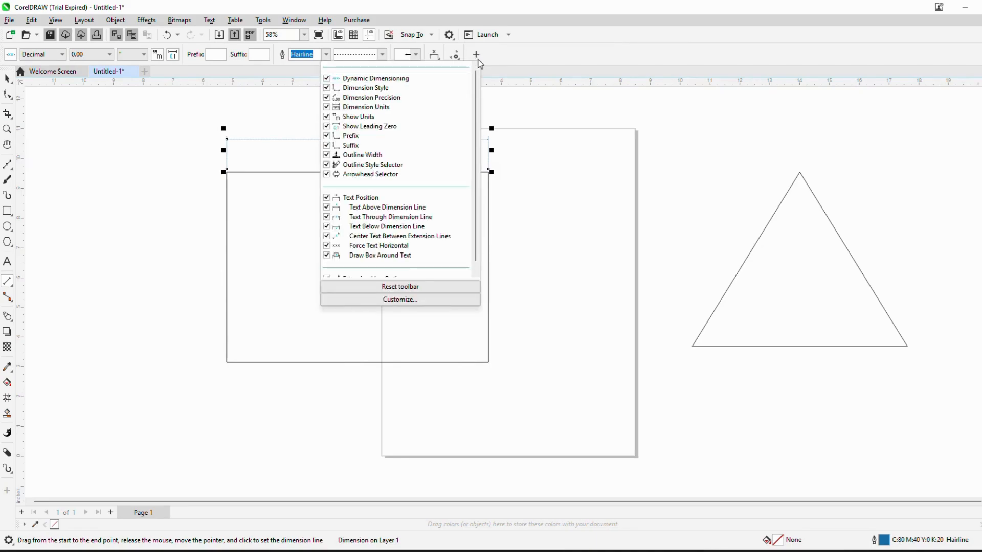
left_click(358, 78)
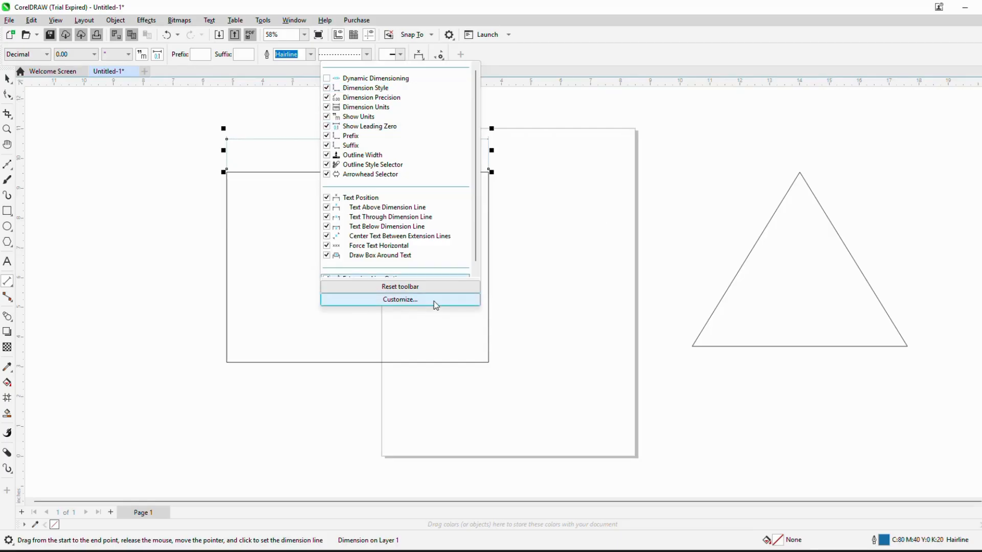
left_click(581, 310)
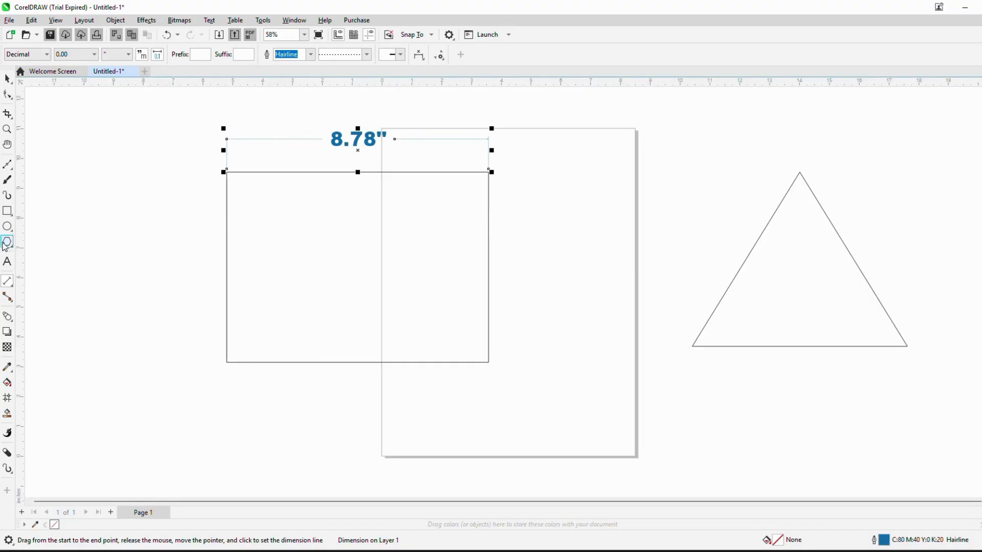
Step: Add a vertical dimension along the rectangle's right edge, placed just outside it, using the Horizontal or Vertical Dimension tool
left_click(7, 281)
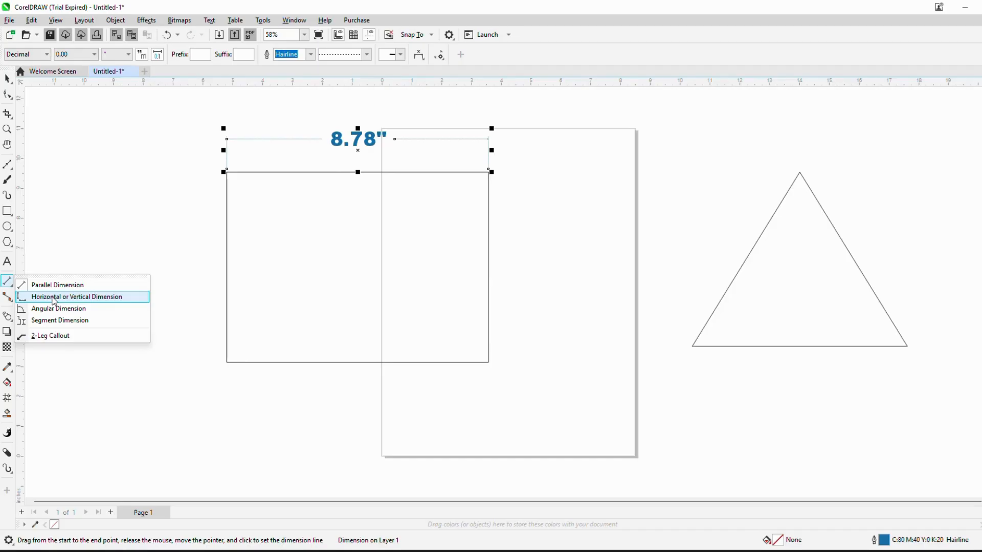
left_click(54, 297)
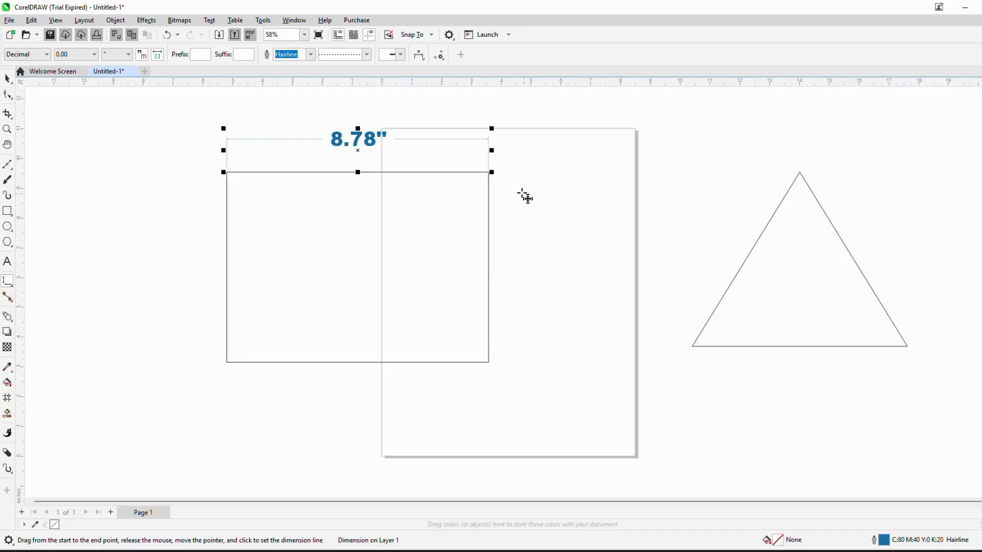
left_click(489, 173)
left_click_drag(488, 172, 488, 366)
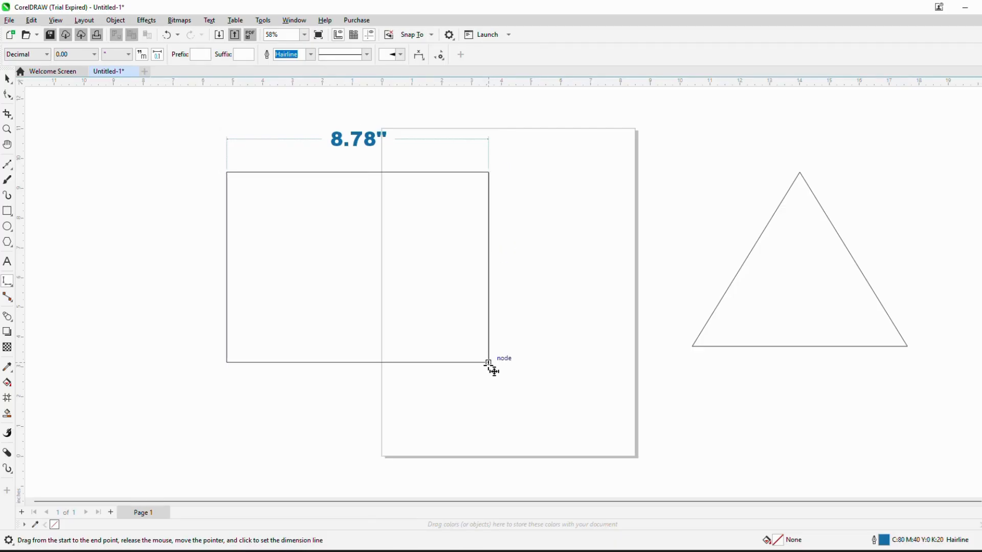
left_click(522, 287)
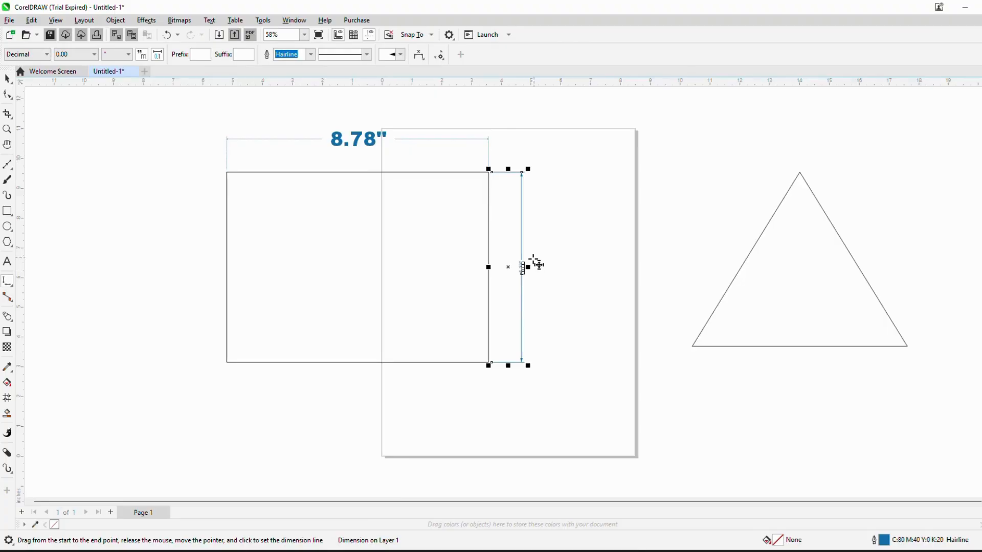
Step: Add a horizontal dimension along the rectangle's bottom edge, with the dimension line below the rectangle
left_click(226, 362)
left_click_drag(226, 362, 488, 363)
left_click(485, 422)
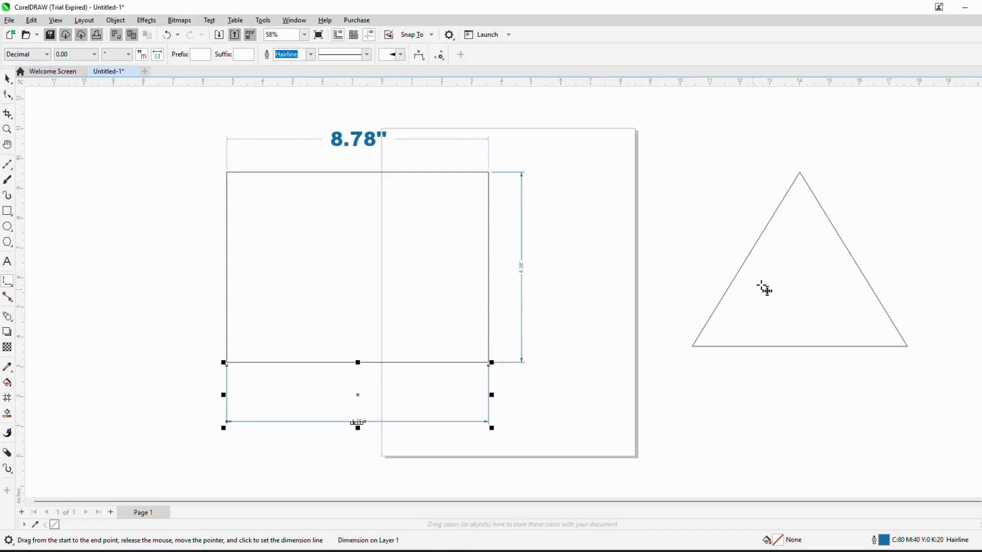
Step: Try a vertical dimension on the triangle's right slanted side and delete it
left_click(798, 172)
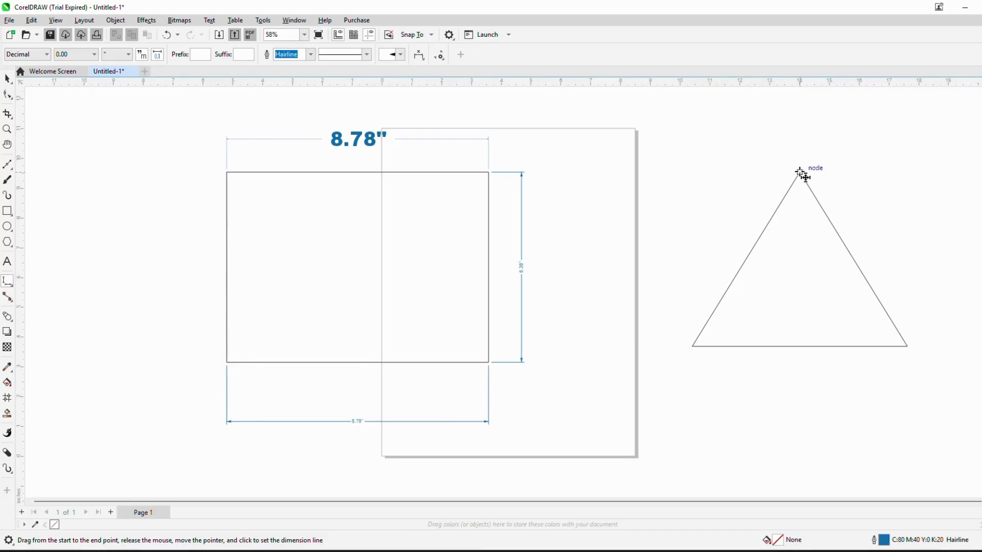
left_click_drag(801, 173, 909, 345)
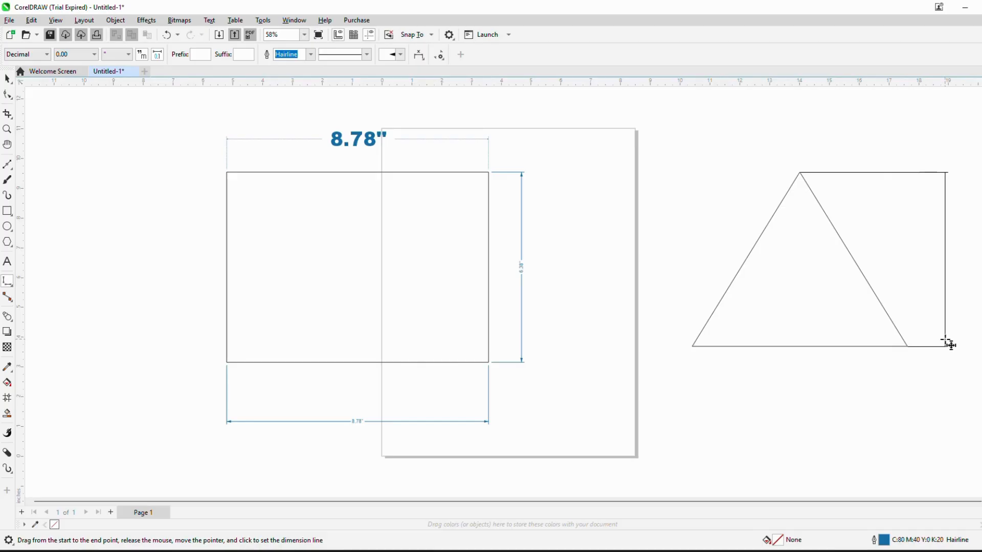
left_click(966, 339)
key("Delete")
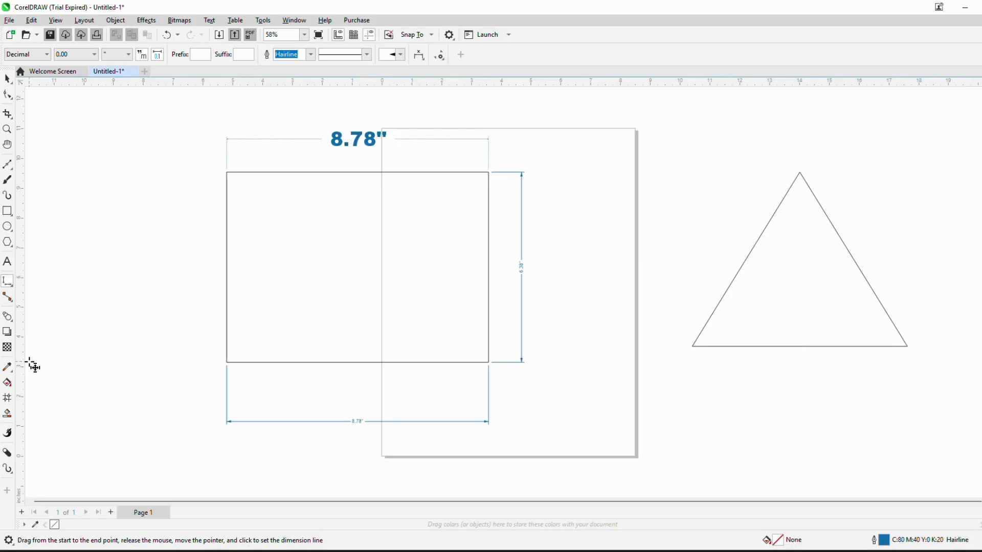
Step: Add parallel dimensions outside the triangle's right slanted side and below its base
left_click(12, 290)
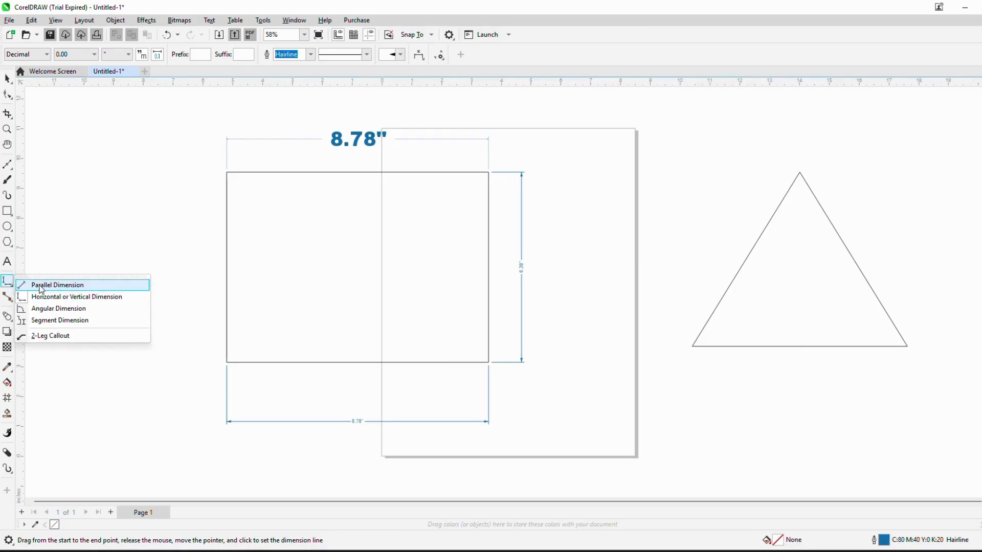
left_click(42, 289)
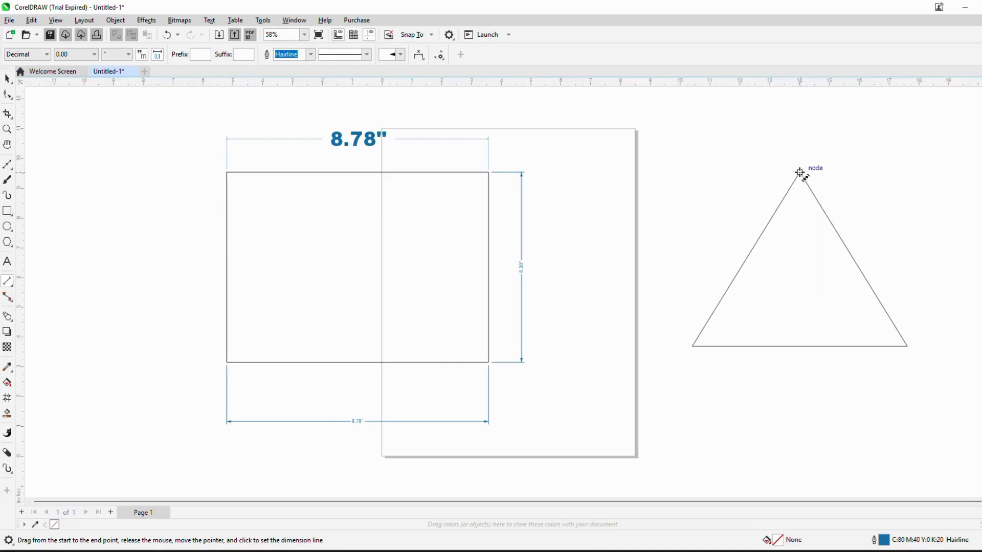
left_click_drag(801, 172, 907, 347)
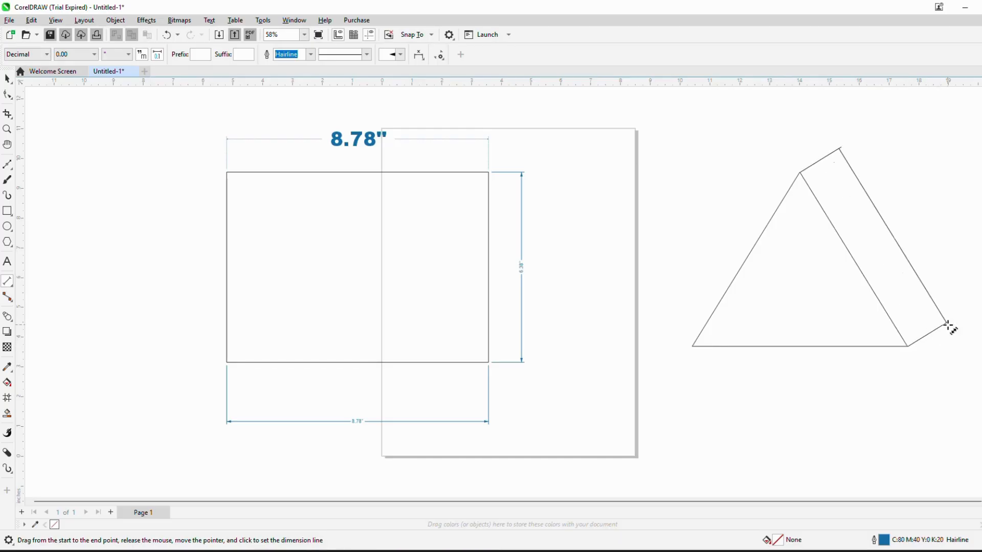
left_click(962, 313)
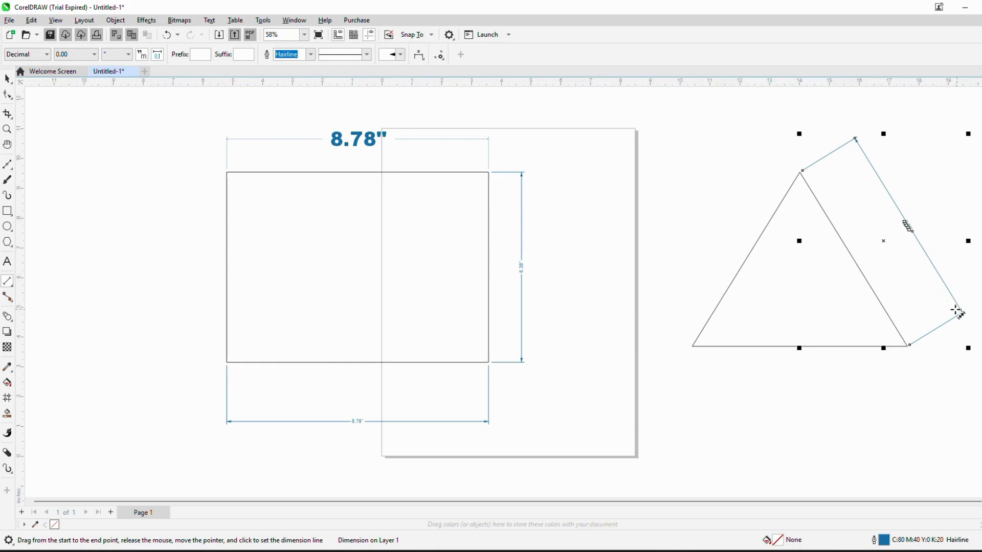
left_click_drag(691, 346, 907, 347)
left_click(916, 423)
Step: Add an angular dimension at the rectangle's lower-left corner, between its bottom and left edges
left_click(7, 281)
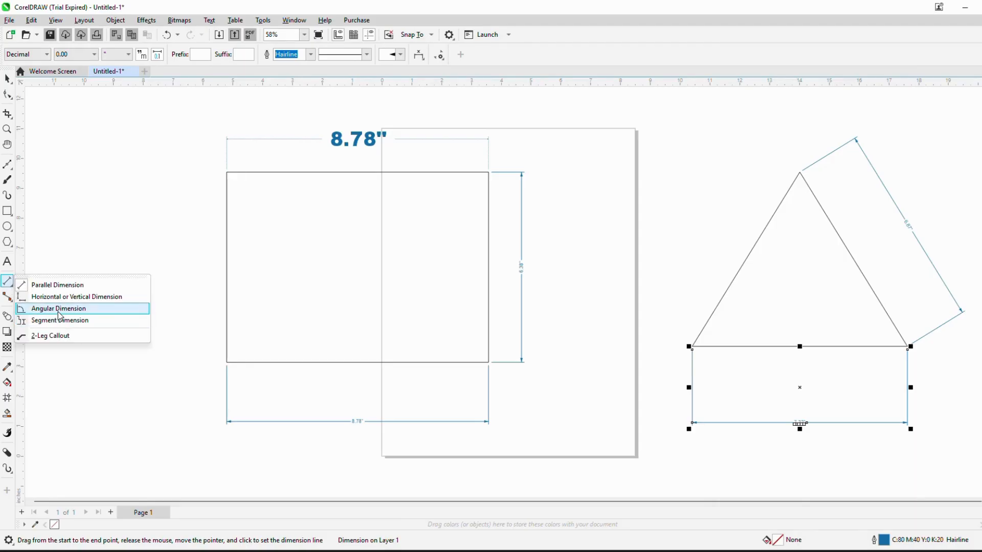
left_click(58, 311)
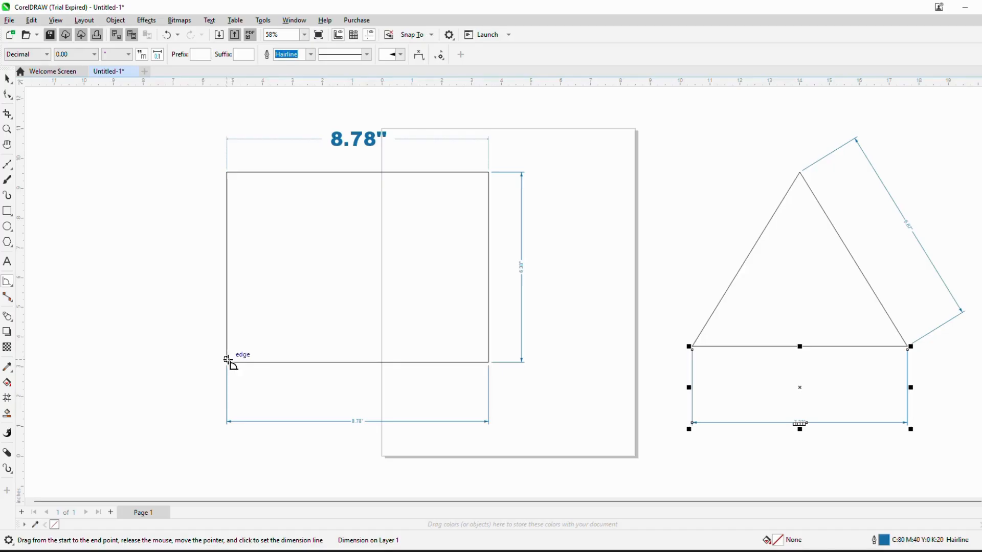
left_click_drag(227, 360, 312, 362)
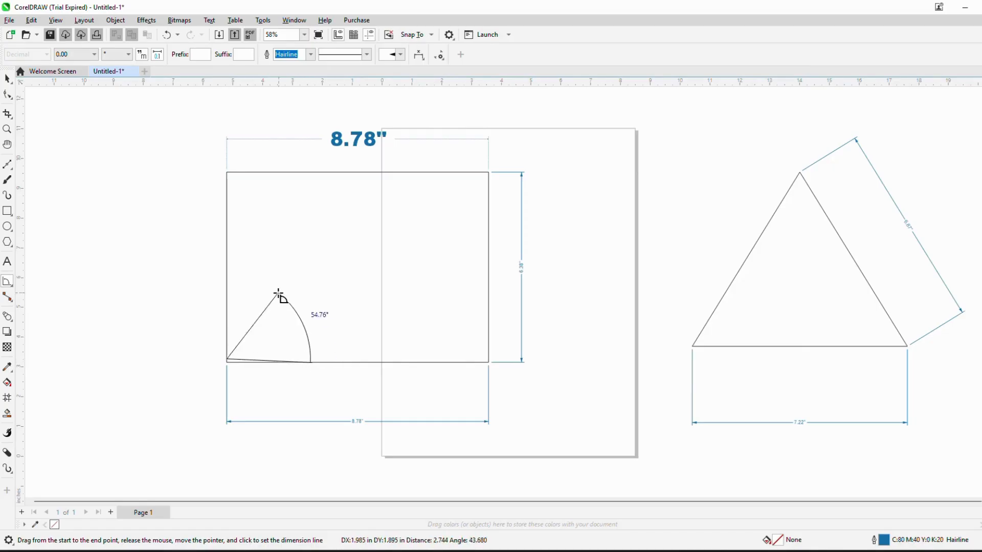
left_click(226, 276)
left_click(227, 282)
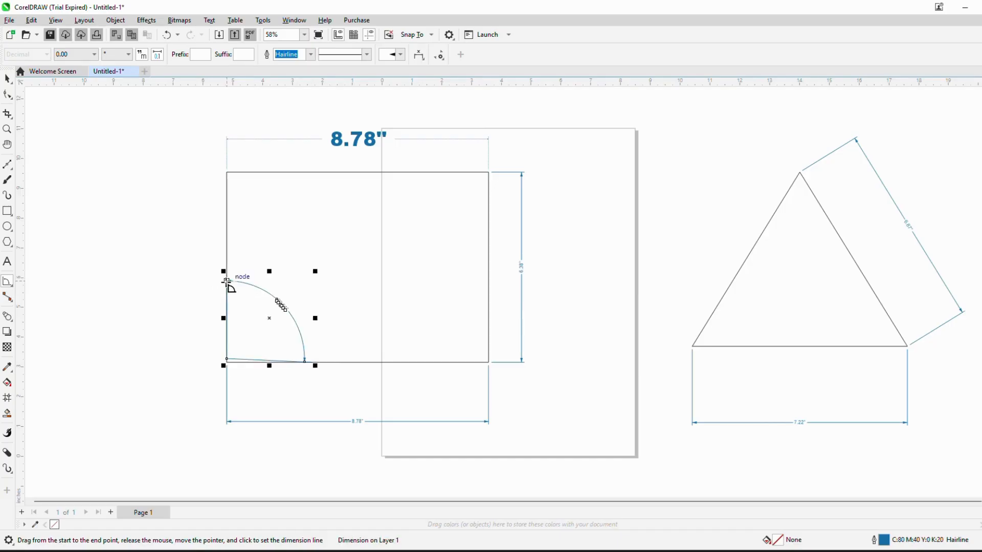
Step: Add an angular dimension at the triangle's lower-left corner, between its base and left side
left_click(693, 347)
left_click_drag(693, 346, 764, 346)
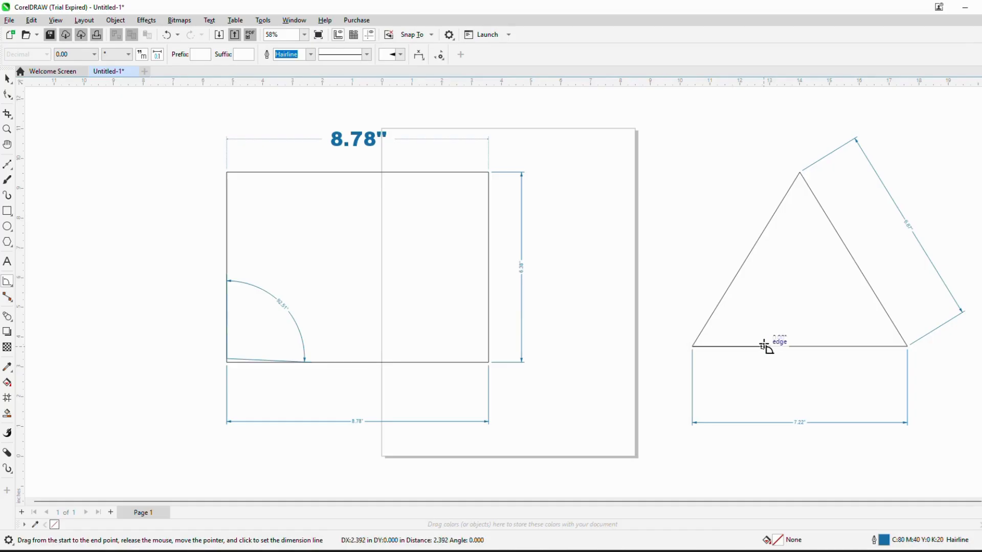
left_click(727, 293)
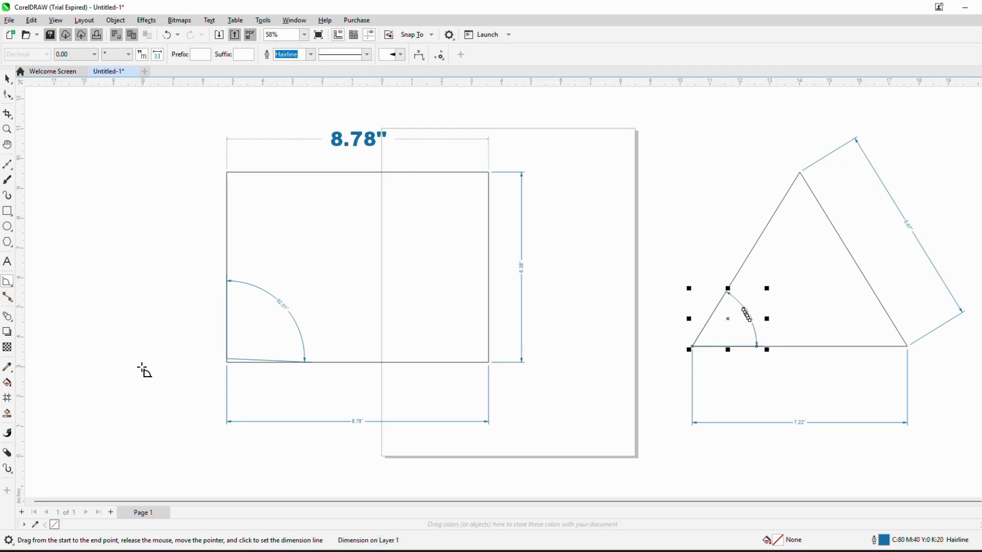
Step: Delete every object in the drawing and draw a rectangle about 8.87 by 4.92 inches, extending past the page's right edge
left_click(11, 287)
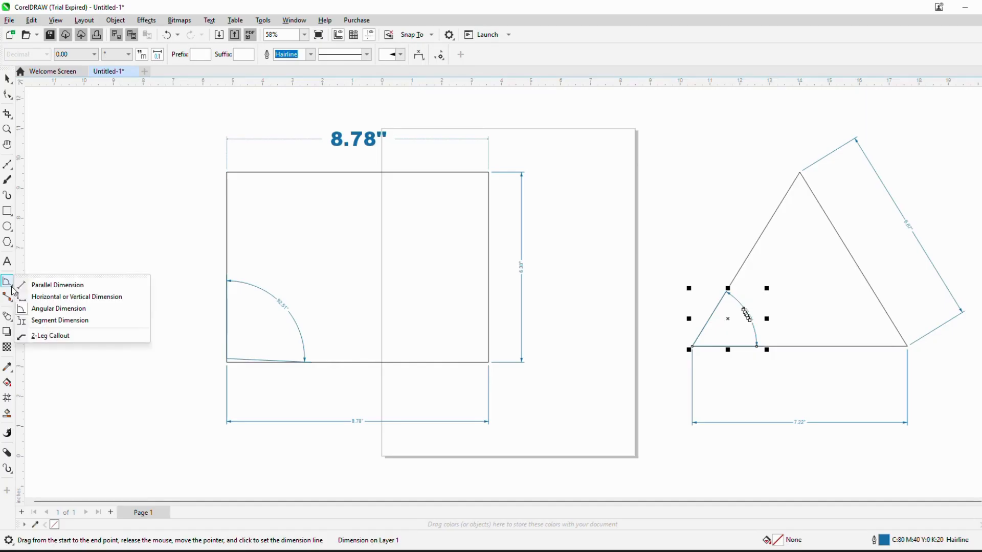
left_click(72, 320)
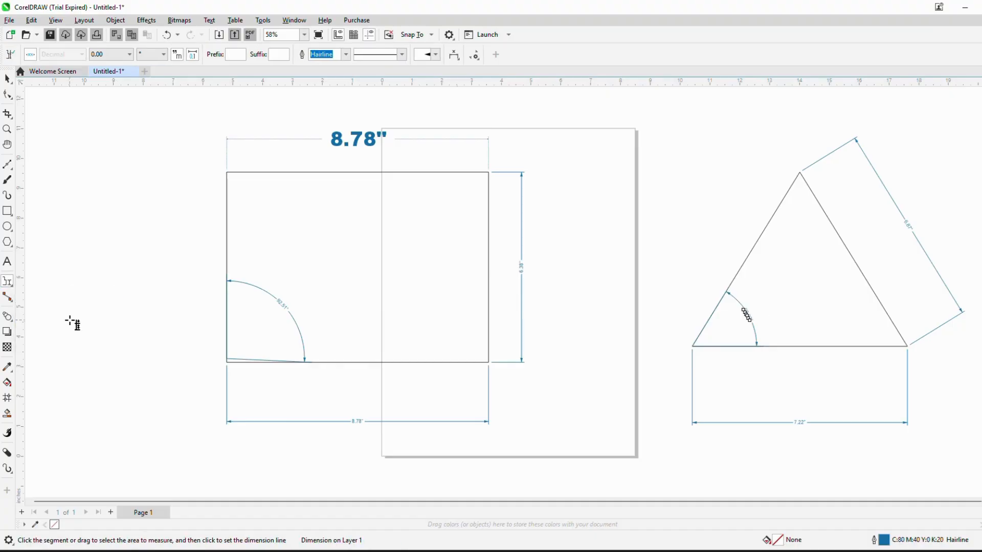
key("ctrl+a")
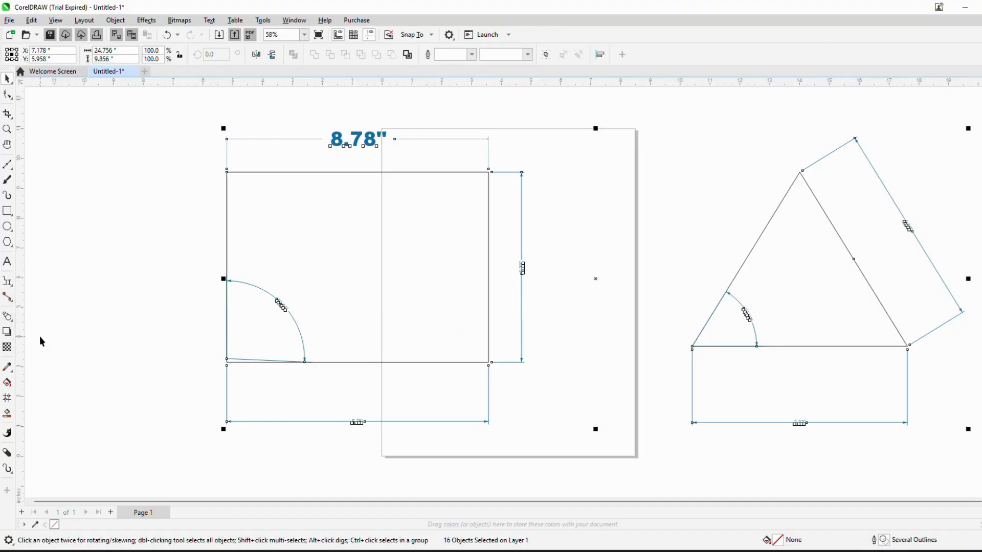
key("Delete")
left_click(7, 211)
left_click_drag(433, 169, 699, 316)
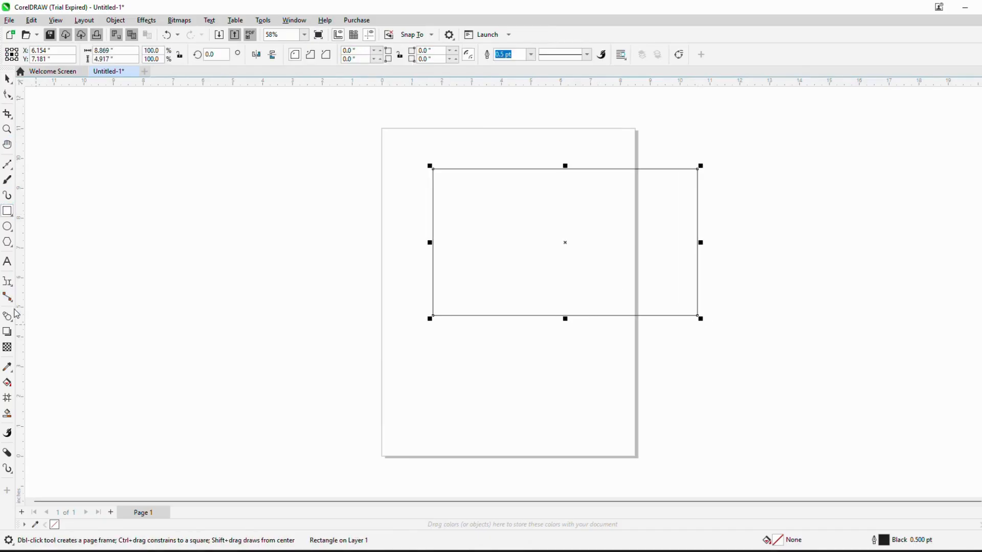
Step: Add segment dimensions outside all four sides of the rectangle: right, bottom, left and top
left_click(15, 292)
left_click(60, 321)
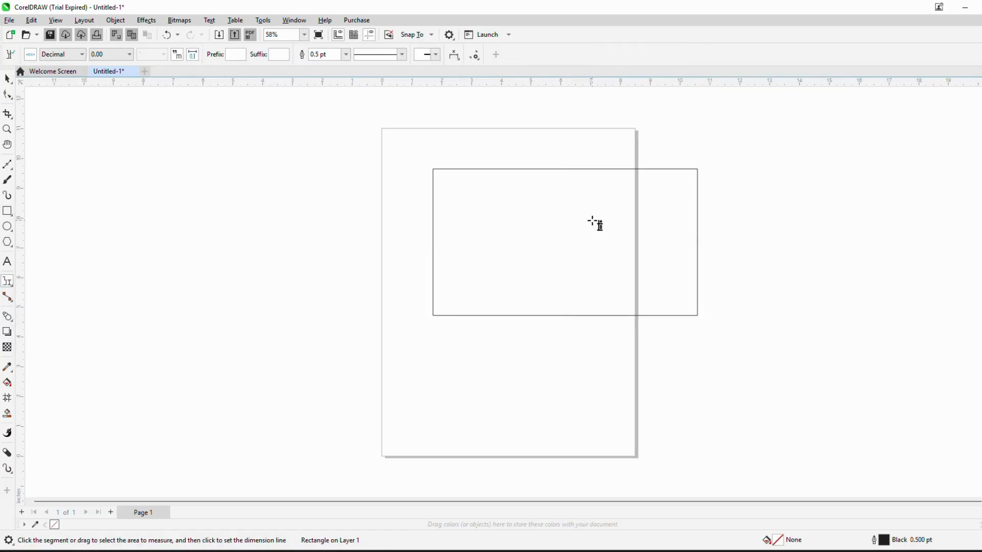
left_click(697, 228)
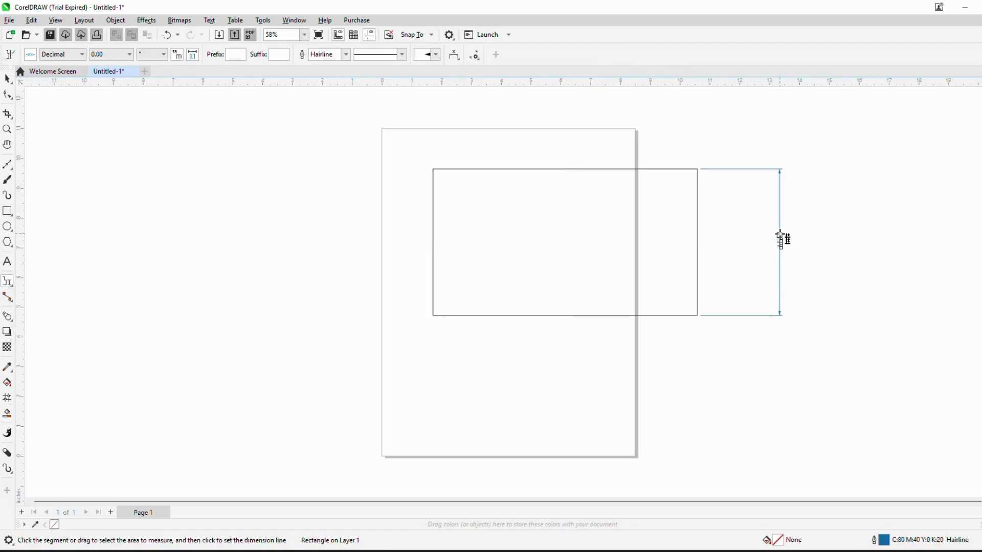
left_click(780, 238)
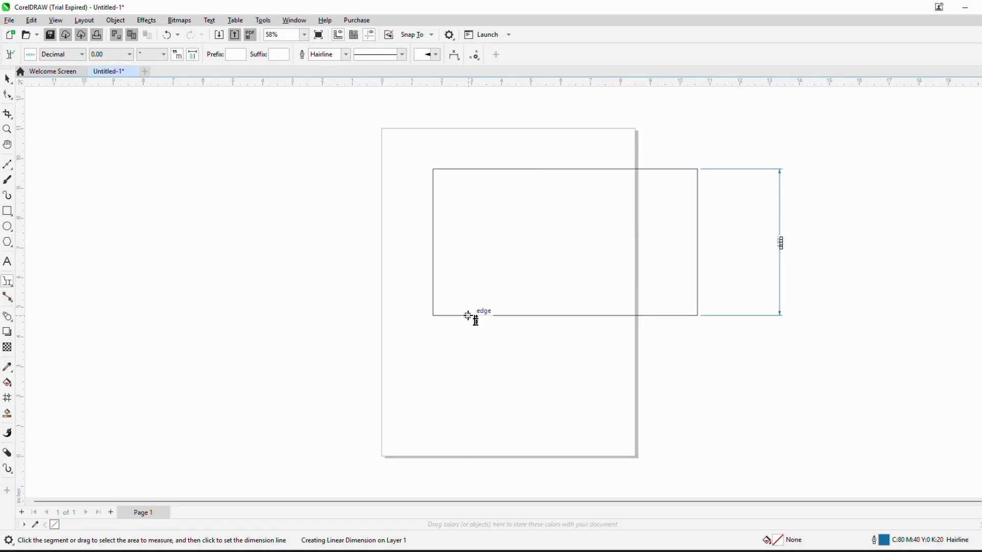
left_click(539, 316)
left_click(541, 383)
left_click(433, 238)
left_click(362, 243)
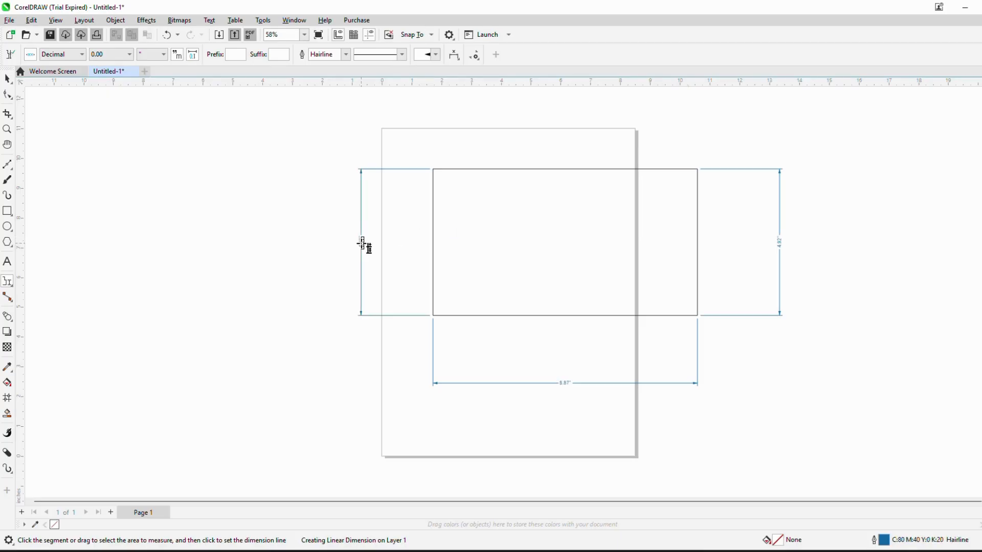
left_click(583, 169)
left_click(585, 123)
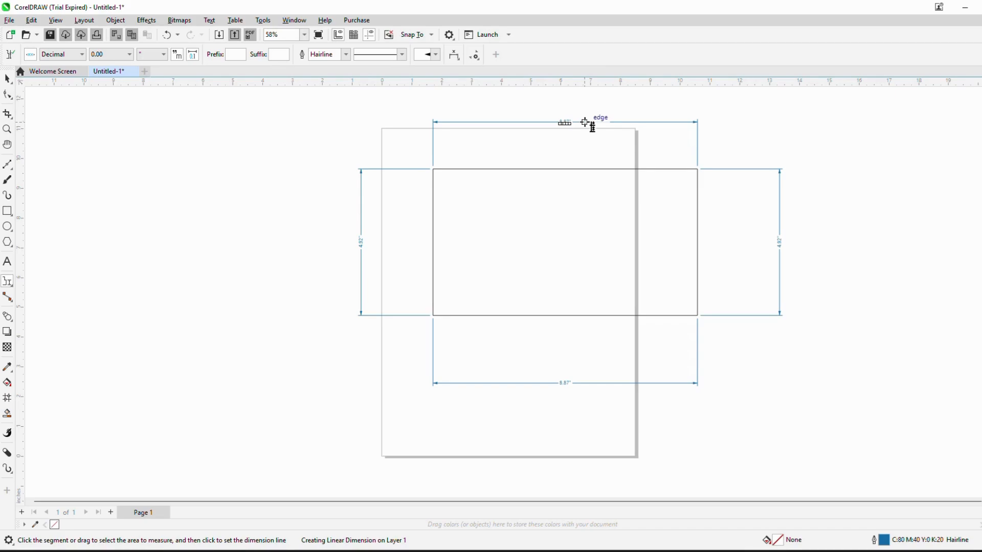
Step: Draw a smaller rectangle about 5.28 by 2.68 inches in the empty area left of the page
left_click(12, 288)
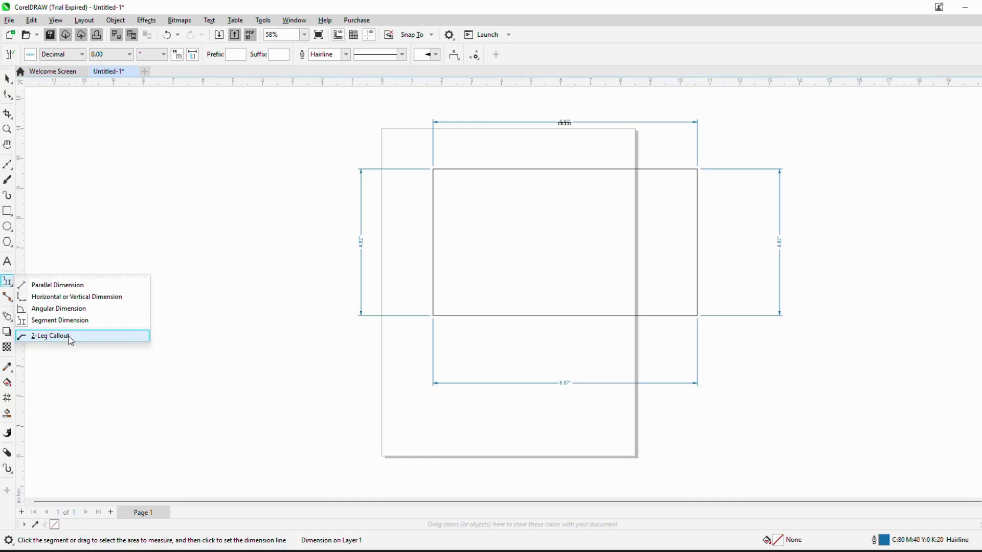
left_click(7, 211)
left_click(41, 214)
left_click_drag(111, 157, 269, 238)
Step: Add a two-leg callout from the small rectangle's bottom edge down to the lower right, with the text "box"
left_click(7, 282)
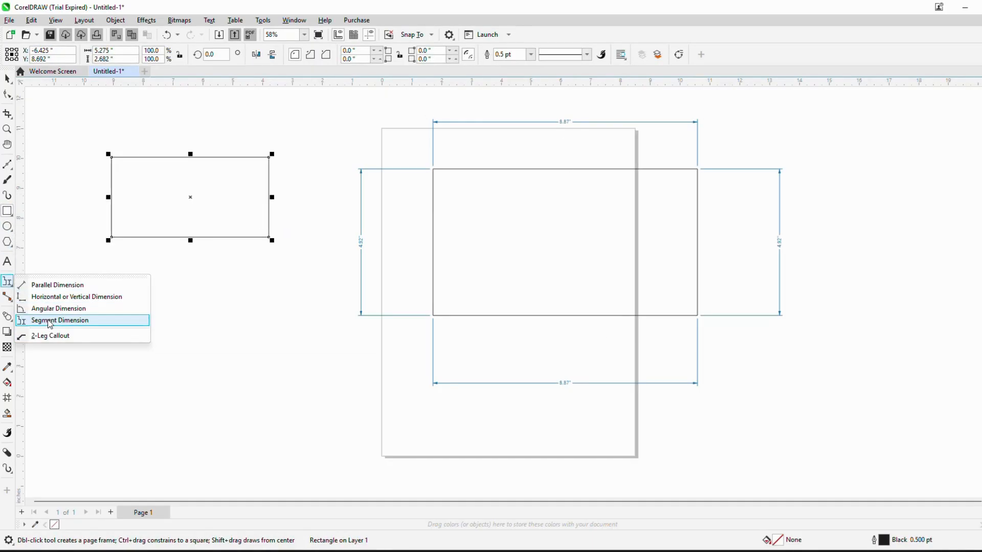
left_click(51, 336)
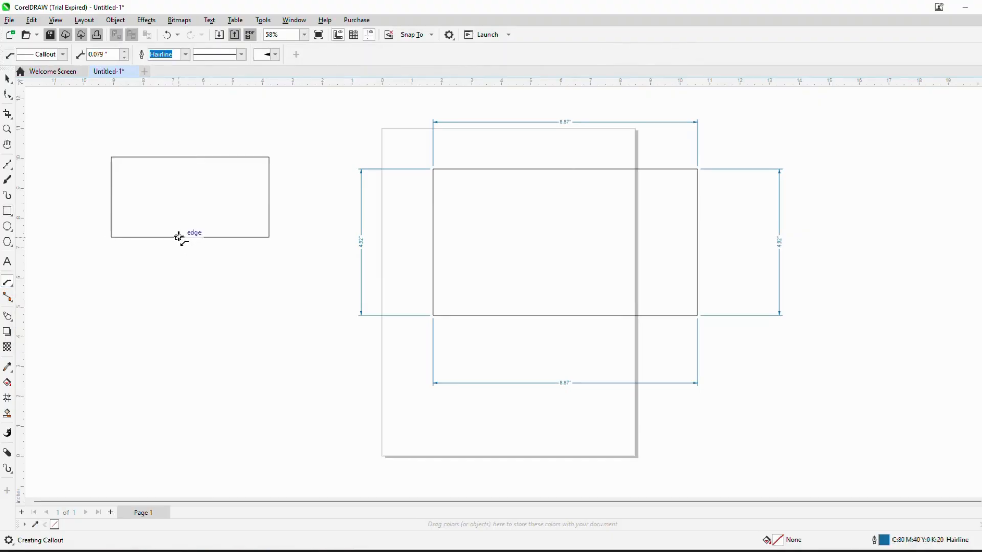
left_click(178, 236)
left_click(186, 293)
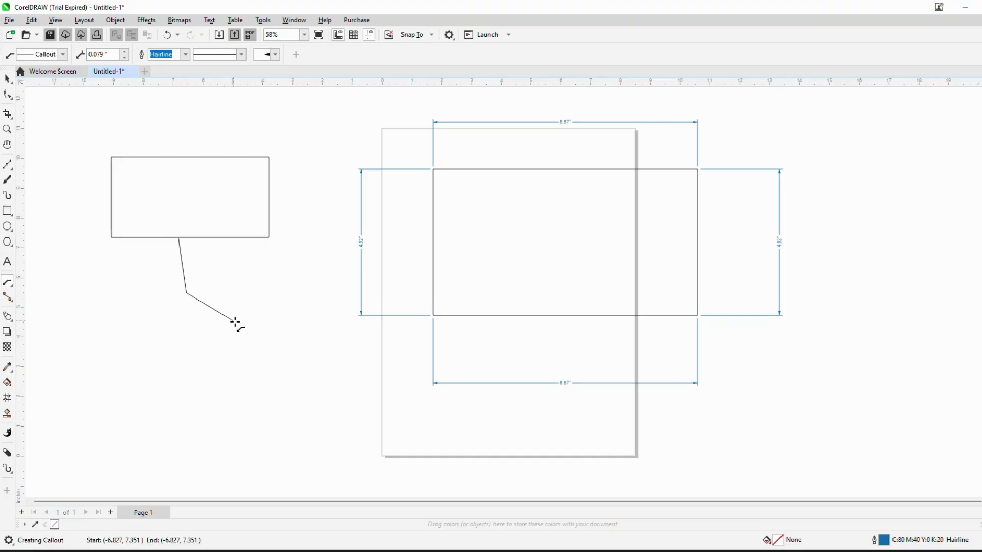
left_click(247, 329)
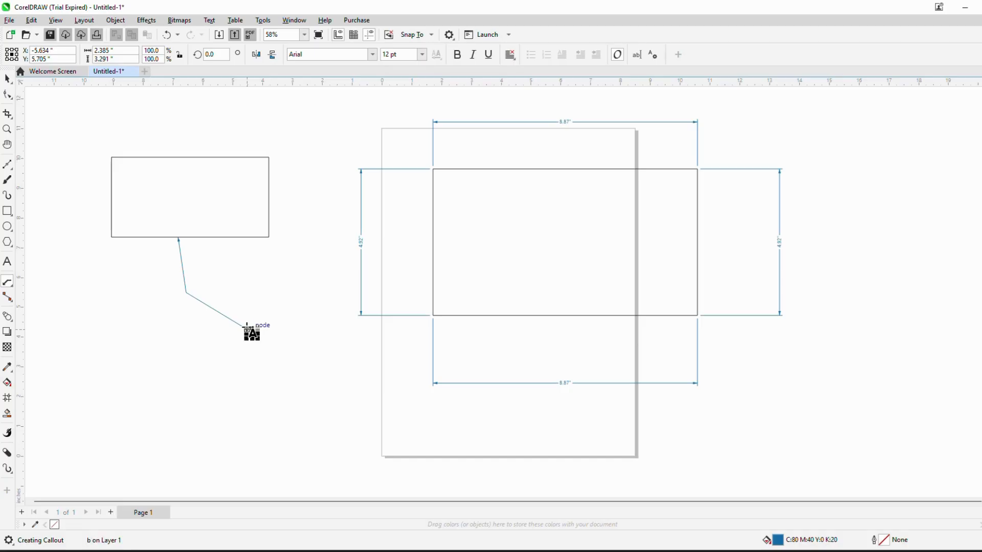
left_click(248, 327)
type("box")
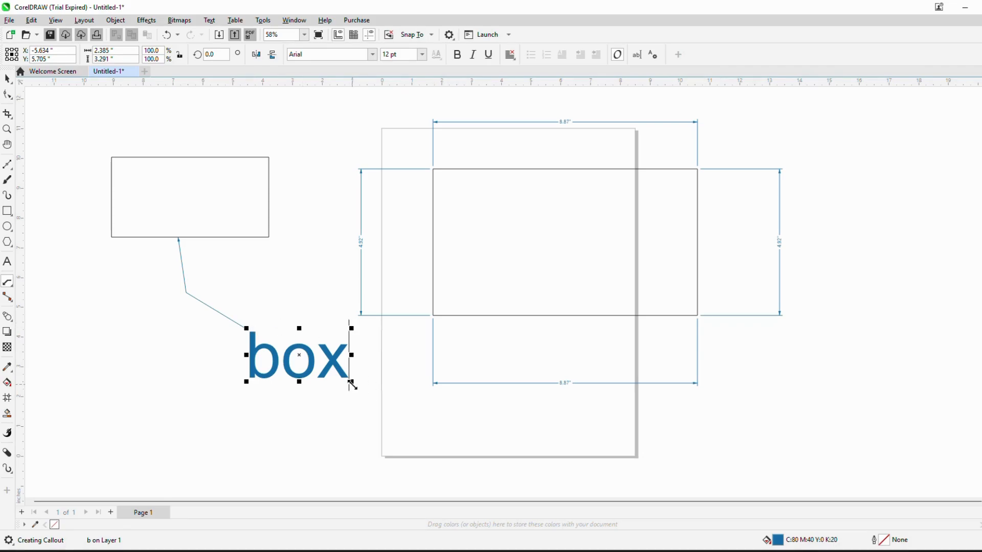
Step: Enlarge the callout's "box" text slightly and finish editing it
left_click_drag(352, 384, 371, 393)
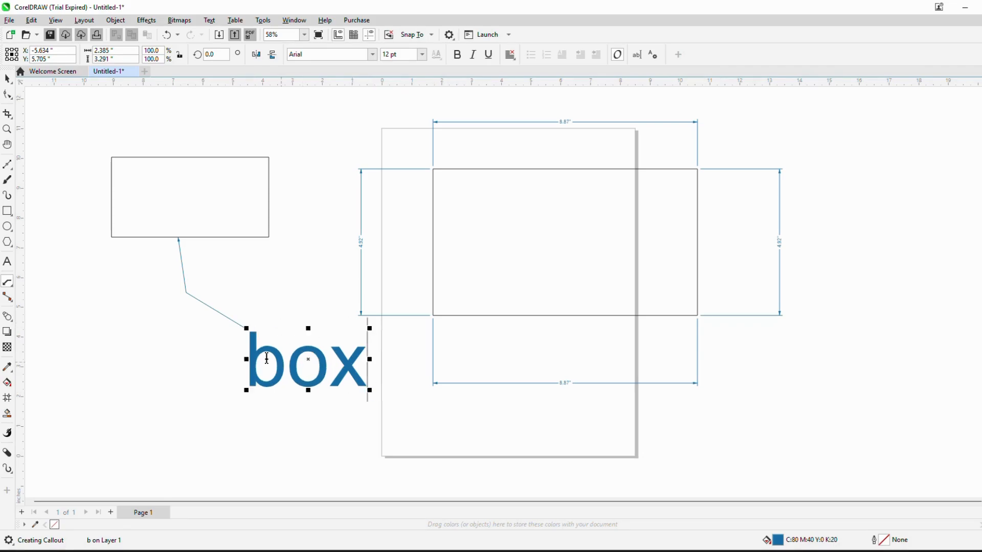
left_click(12, 285)
left_click(76, 336)
left_click(287, 373)
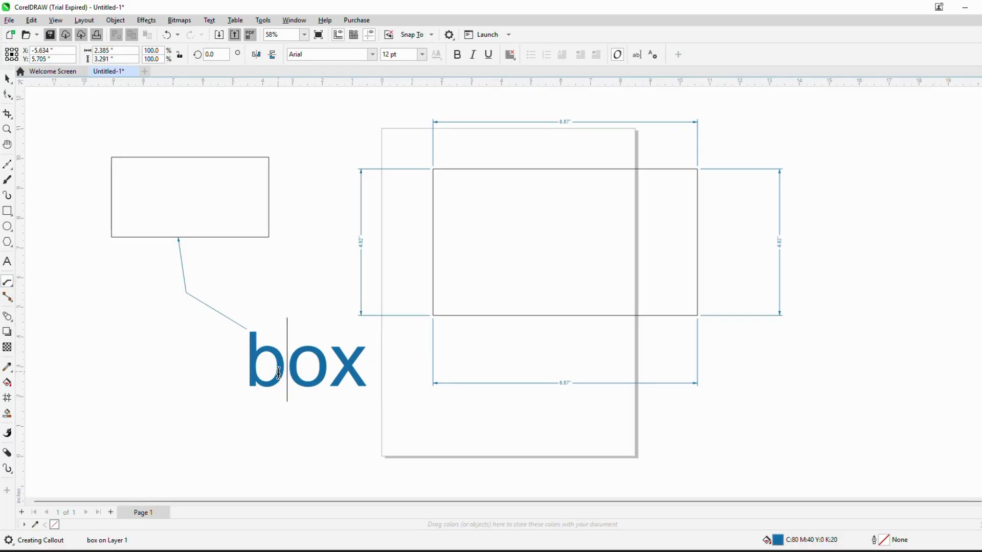
left_click(241, 345)
left_click(223, 315)
Step: Add a second two-leg callout with the triangle symbol from the right part of the small rectangle's bottom edge, leaving its text empty
left_click(62, 54)
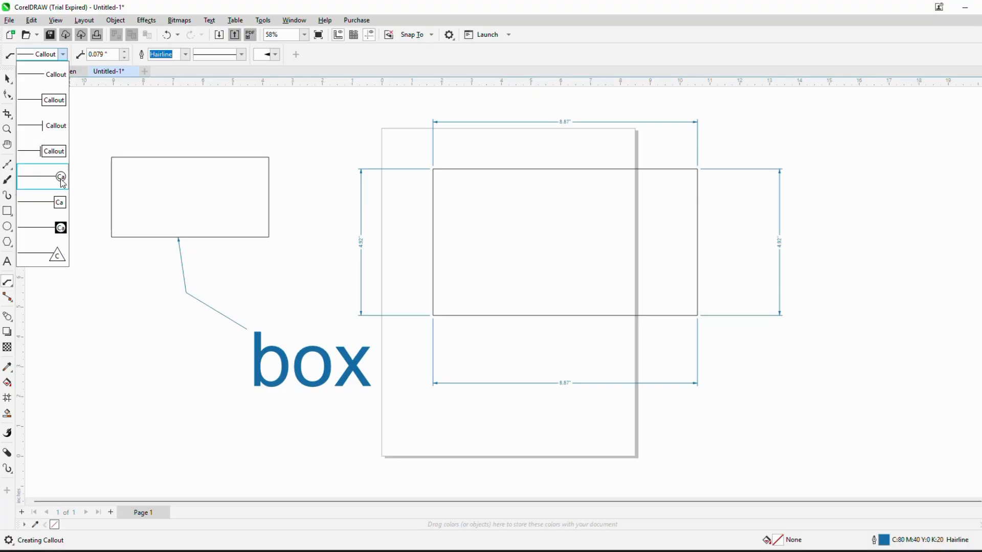
left_click(60, 255)
double_click(247, 329)
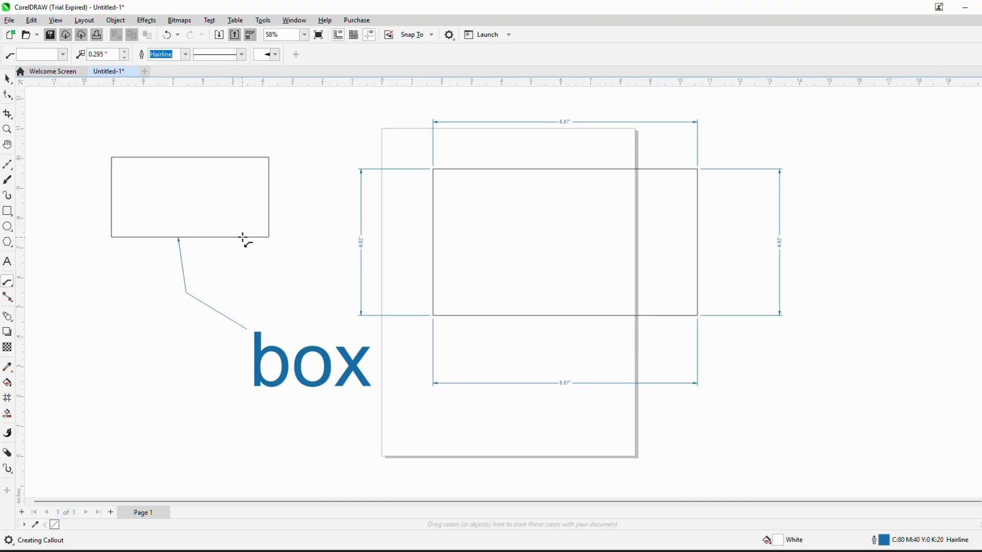
left_click_drag(242, 237, 251, 281)
left_click(288, 298)
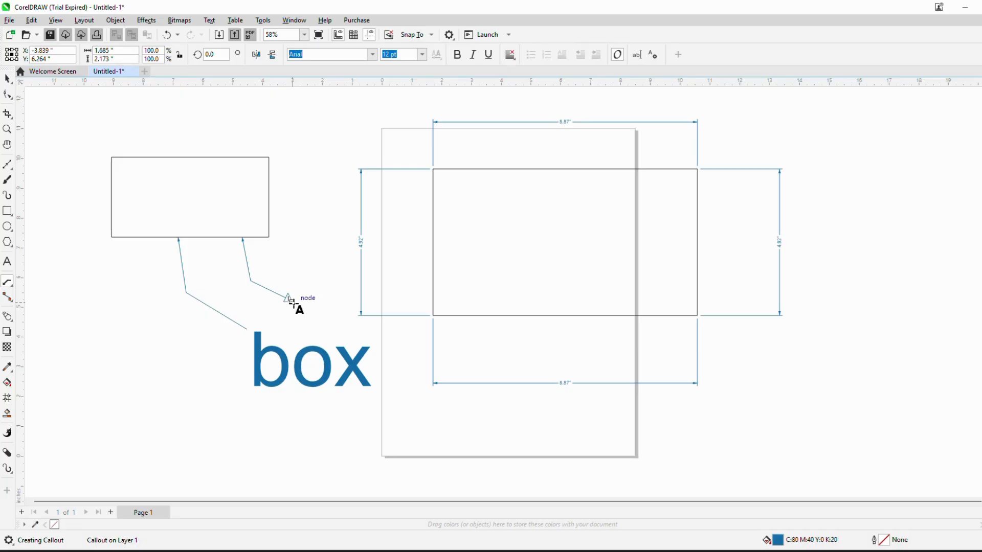
left_click(248, 267)
Step: Add a two-leg callout with the bar-and-box symbol above the small rectangle's top edge, leaving its text empty
left_click(63, 54)
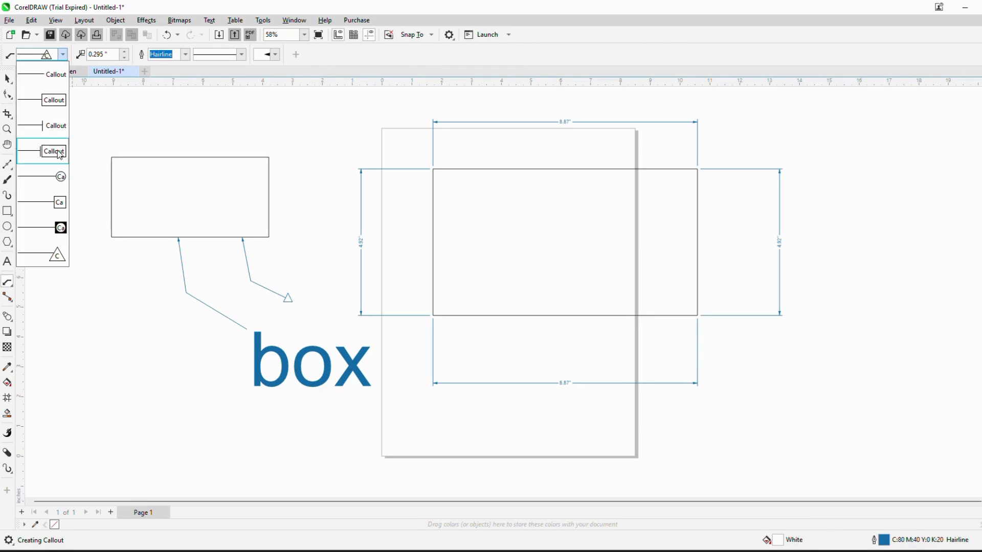
left_click(38, 156)
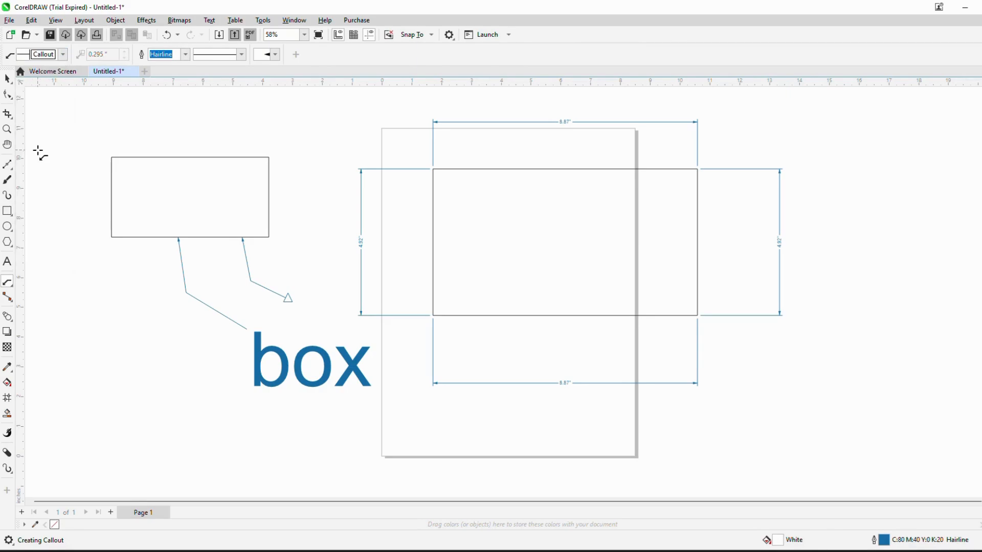
left_click_drag(143, 157, 143, 157)
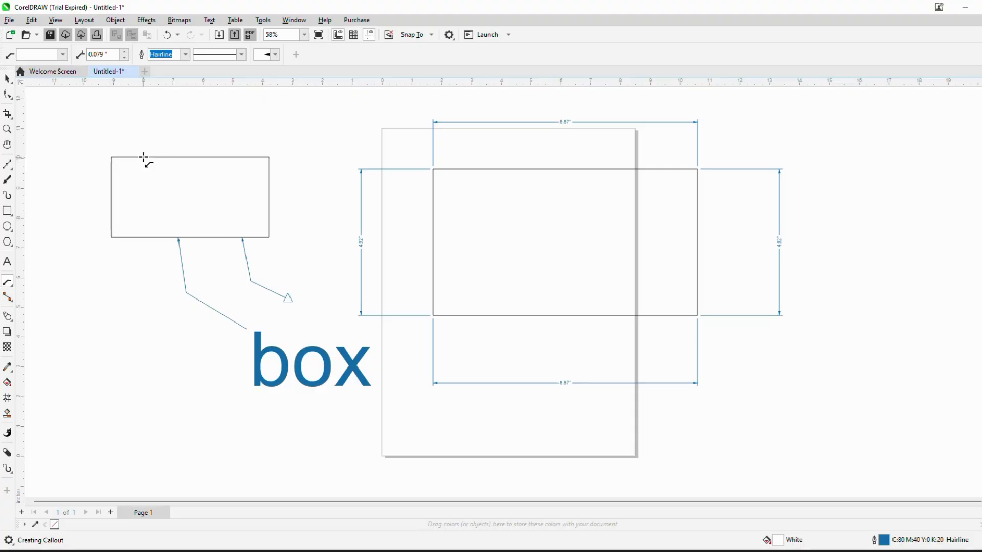
left_click(153, 118)
double_click(200, 122)
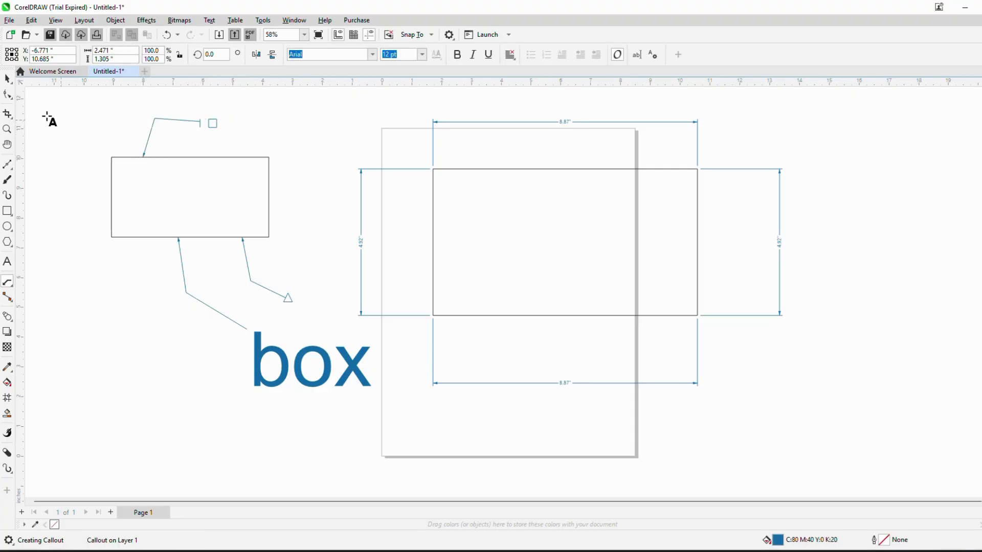
left_click(251, 255)
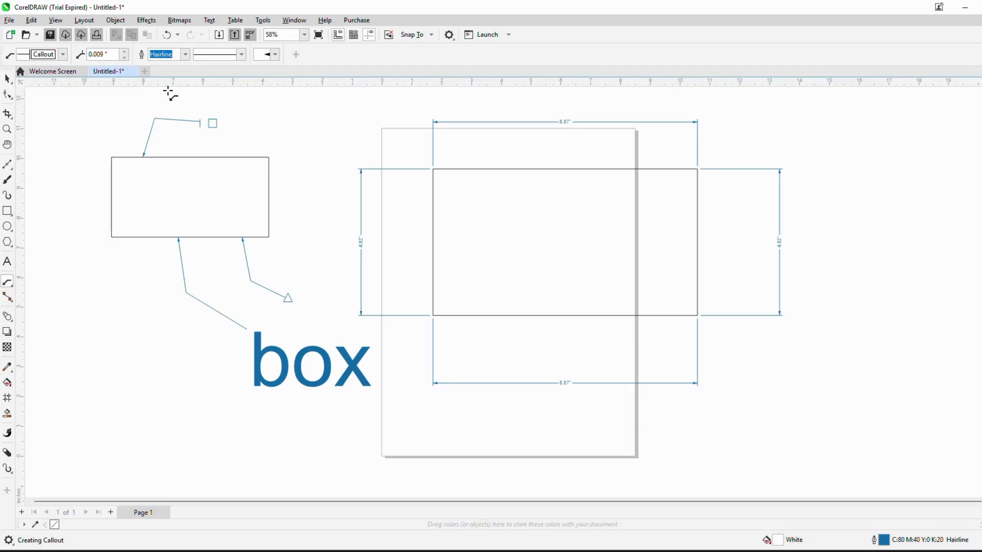
Step: Set the gap of the callout above the small rectangle to 0.139 inches and change its start arrowhead
key("space")
left_click(213, 122)
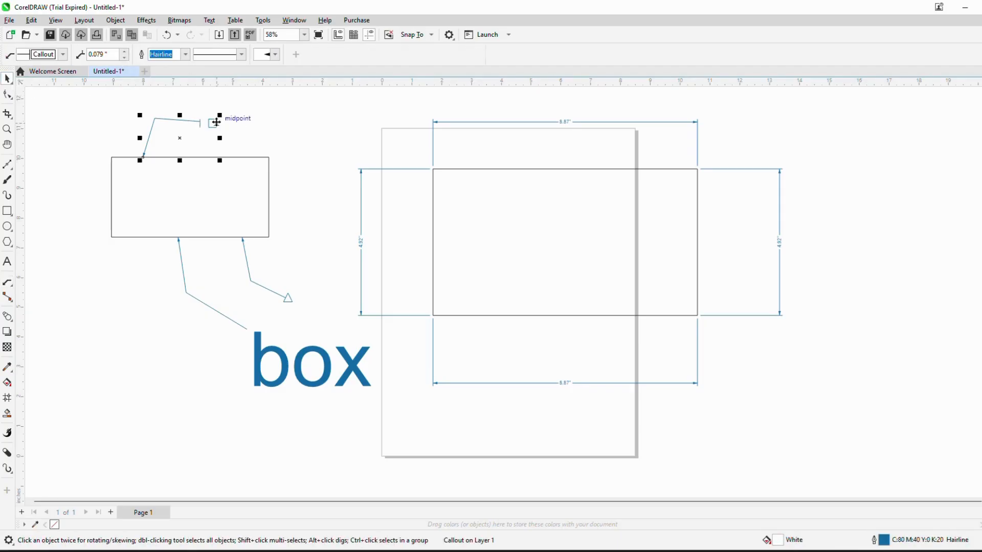
left_click(124, 62)
left_click(125, 51)
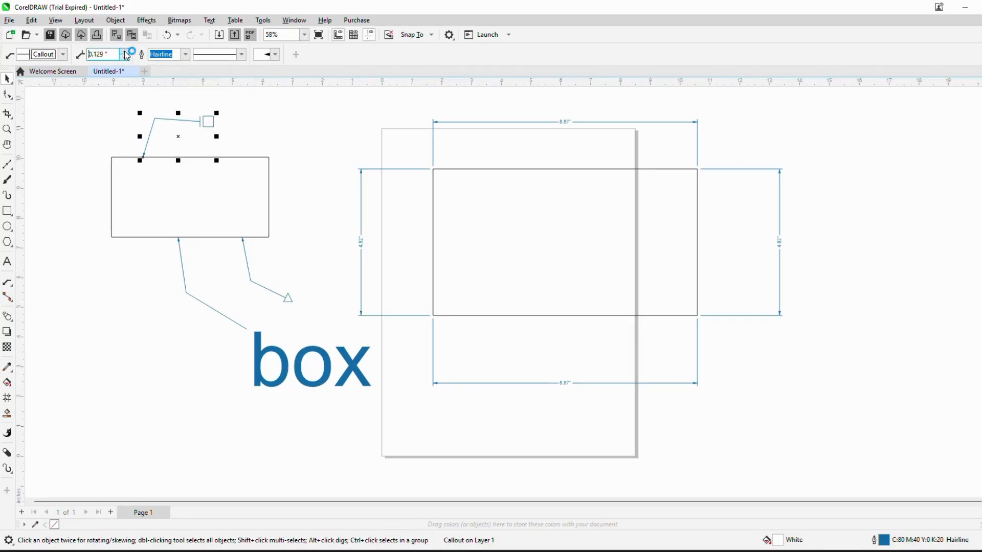
left_click(275, 54)
left_click(319, 76)
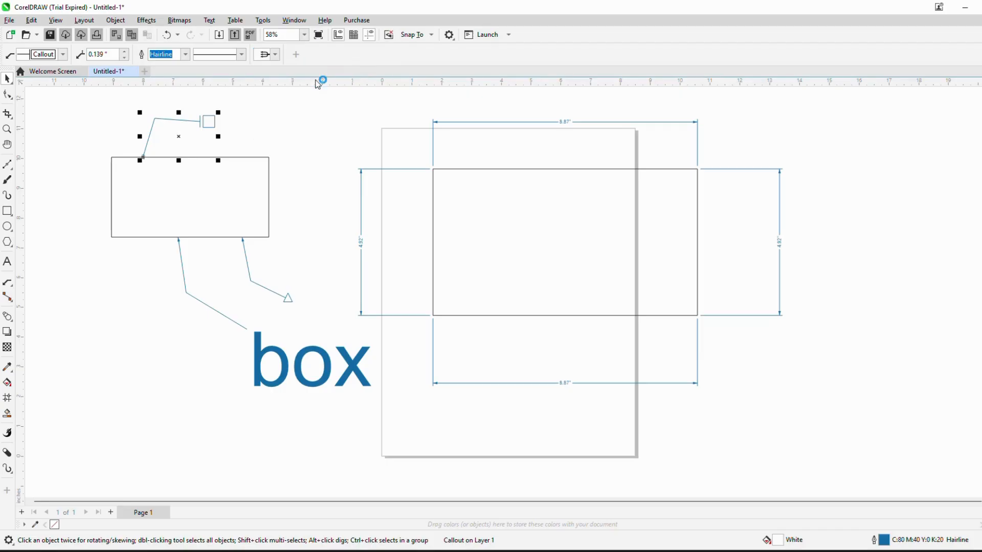